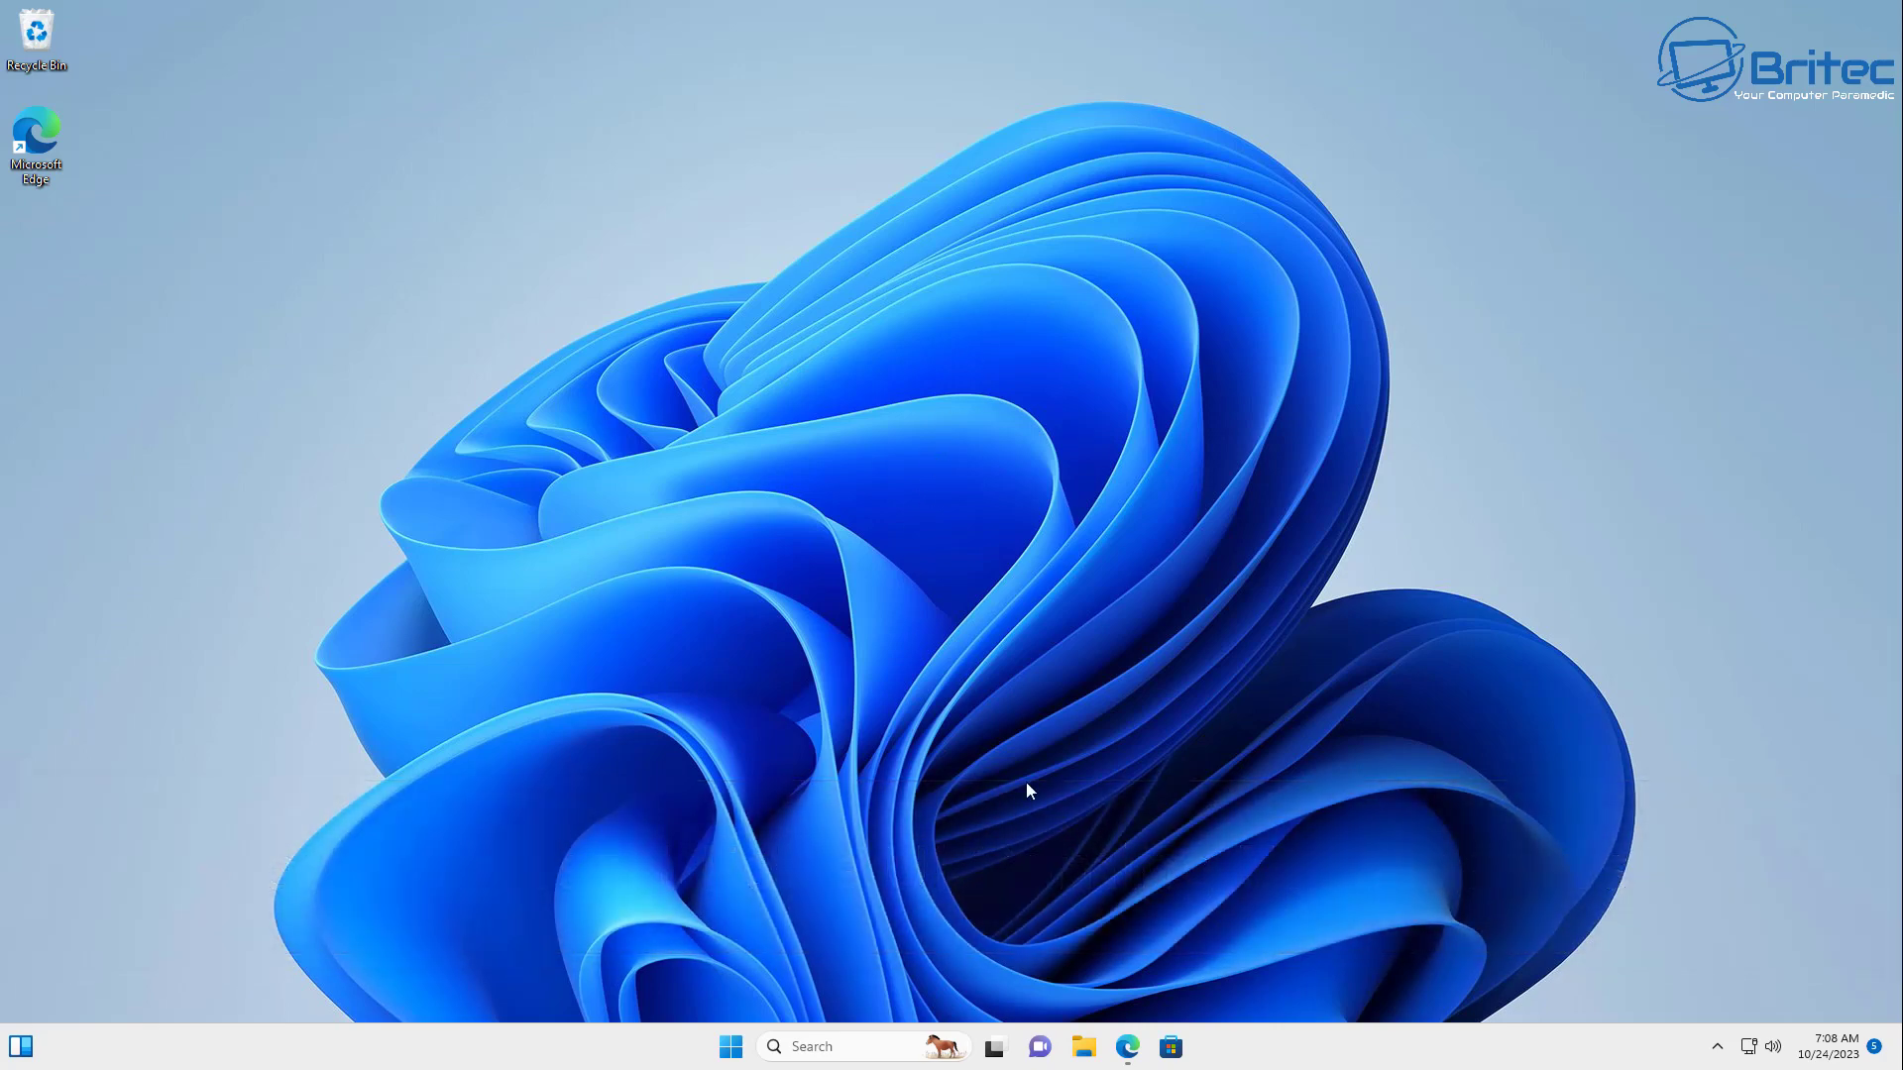
Download the Edge Canary installer from the Insider channels page, accepting the licence terms.
{"action": "left_click", "coordinate": [1126, 1046]}
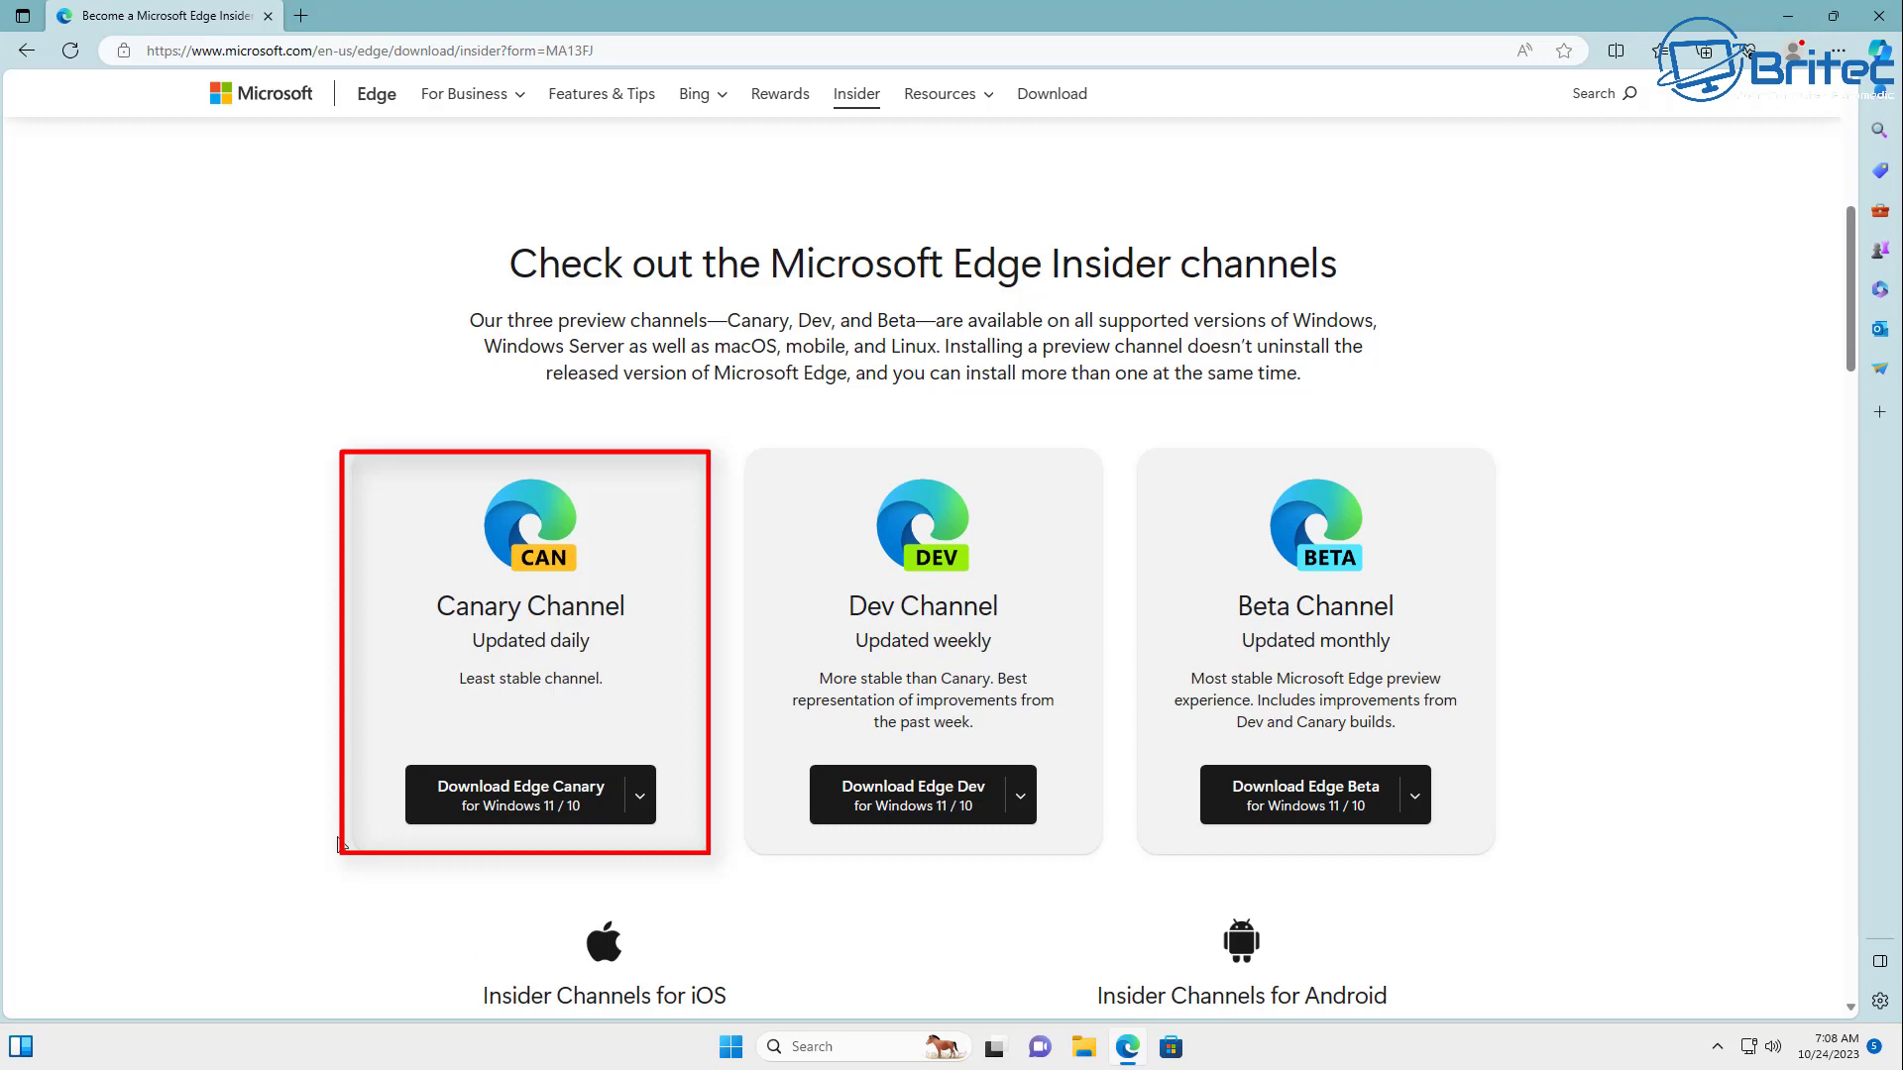
{"action": "left_click", "coordinate": [503, 805]}
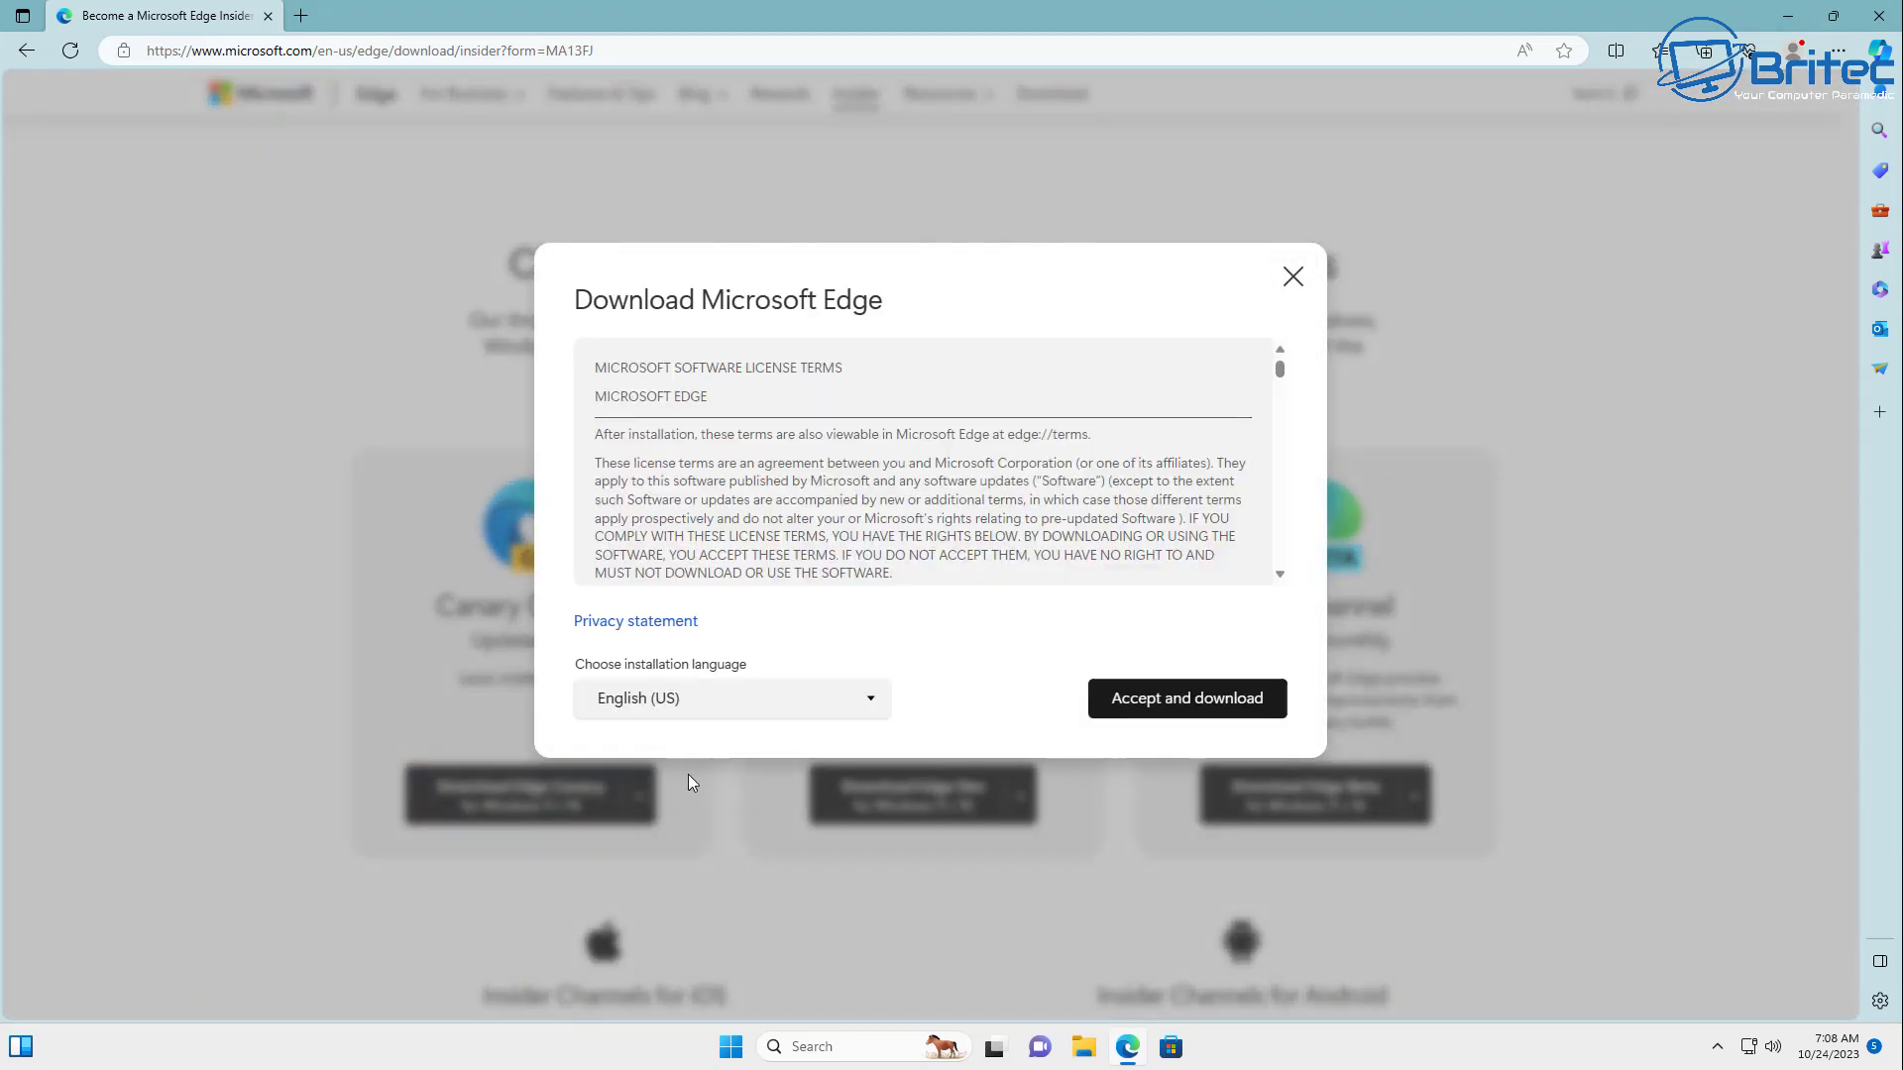
{"action": "left_click", "coordinate": [1203, 704]}
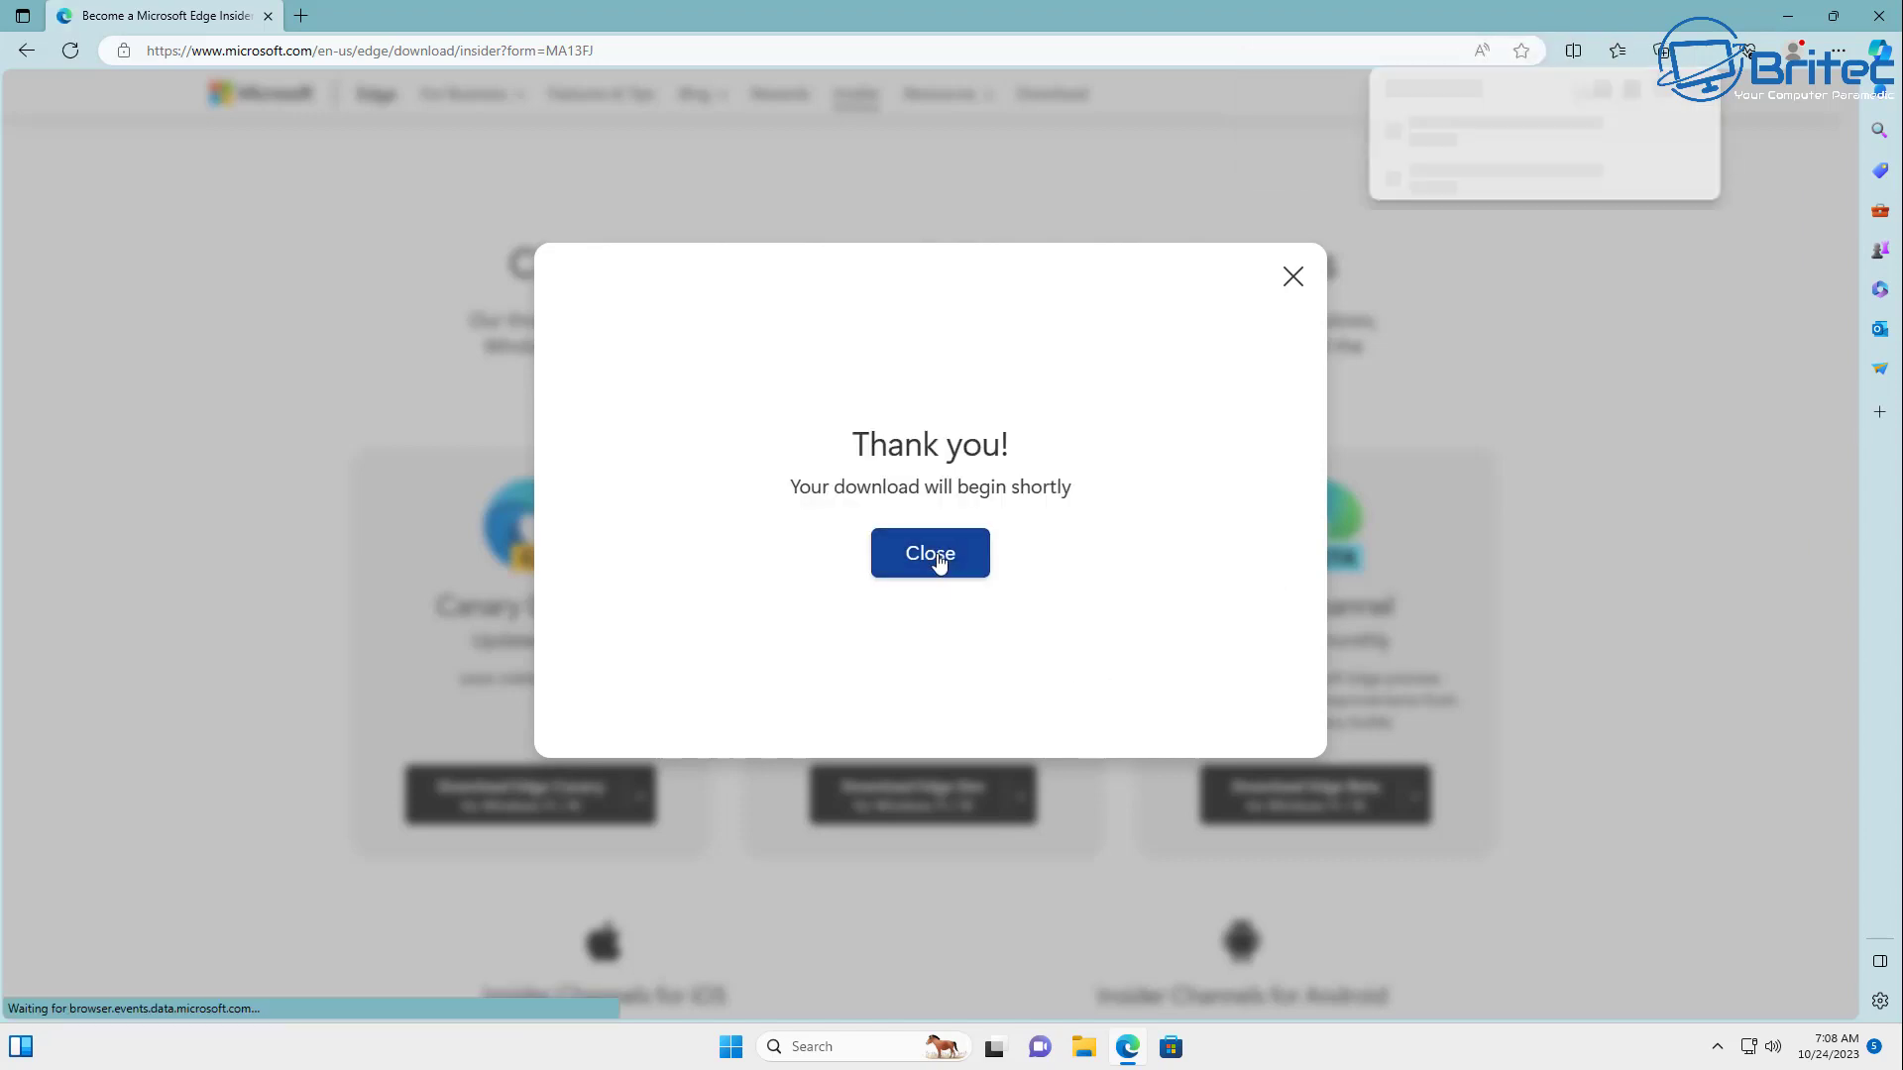
{"action": "left_click", "coordinate": [939, 555]}
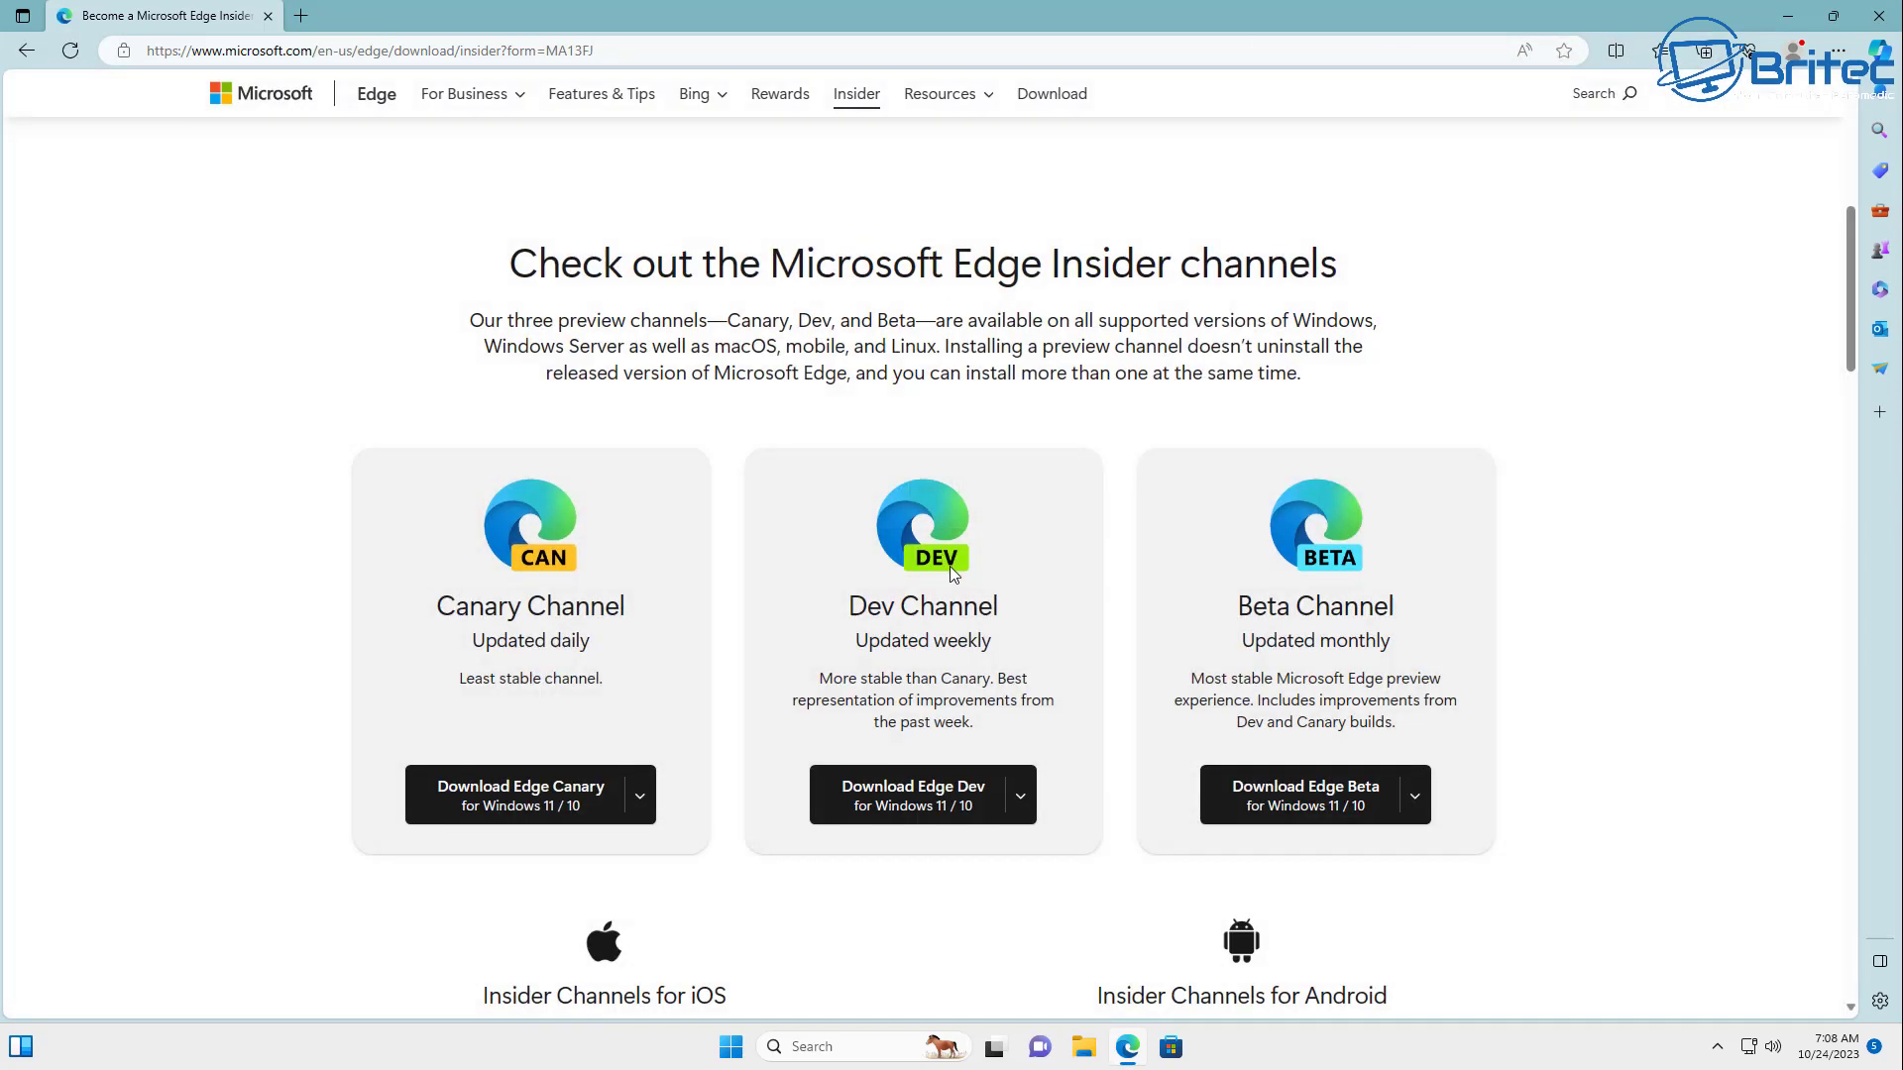
{"action": "left_click", "coordinate": [1792, 20]}
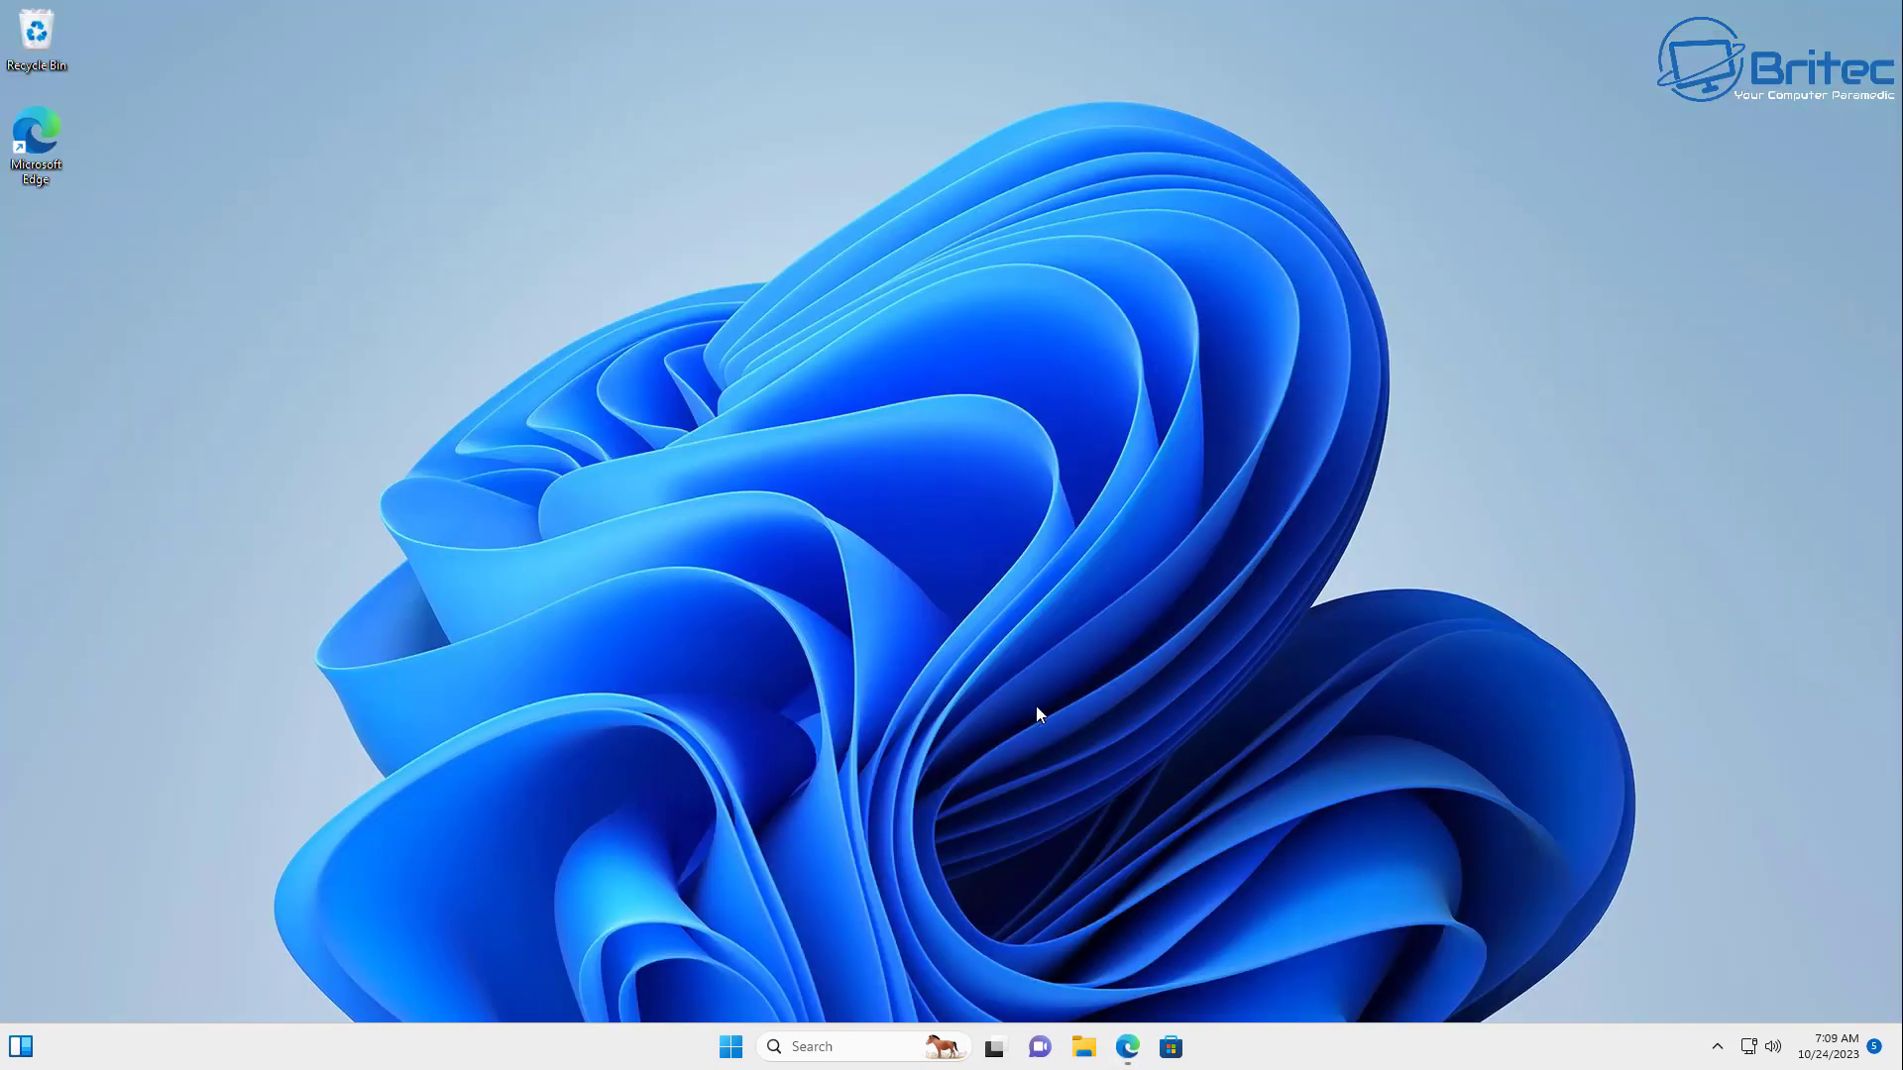
{"action": "left_click", "coordinate": [733, 1059]}
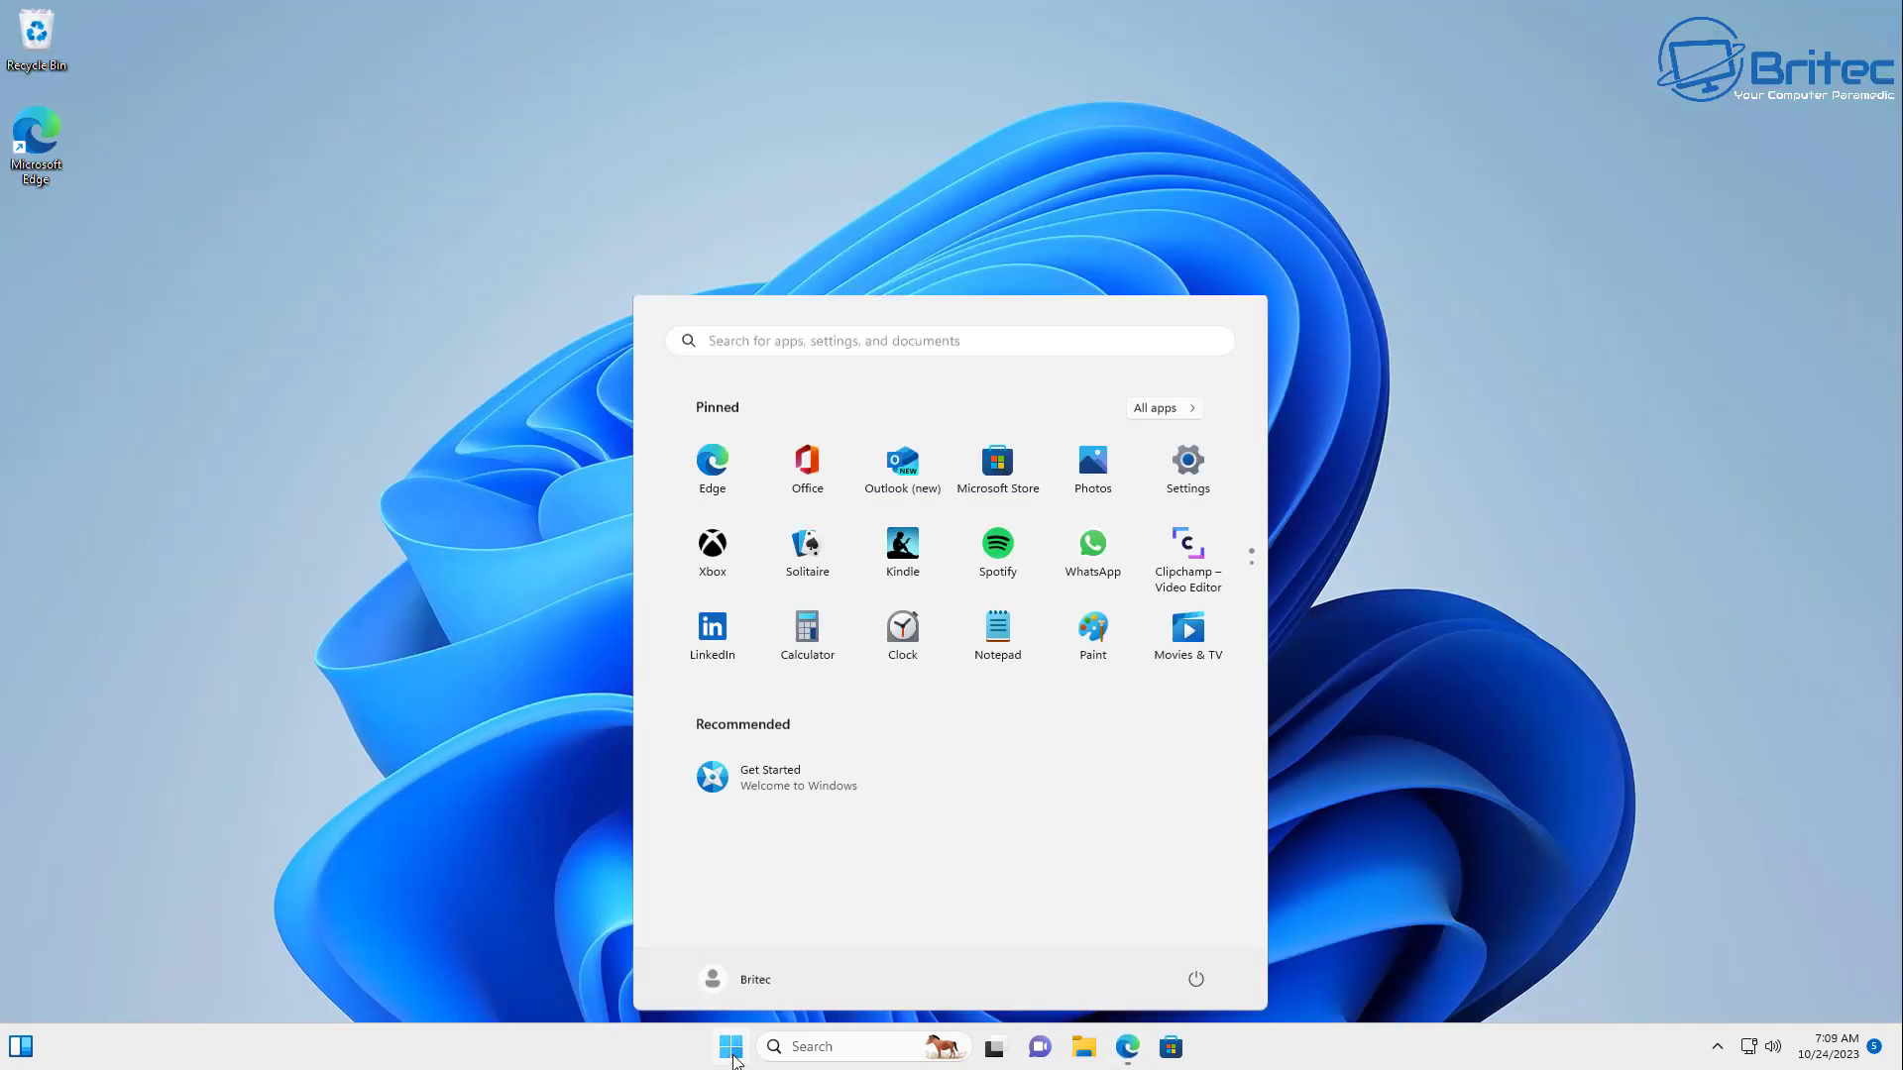
{"action": "left_click", "coordinate": [1187, 466]}
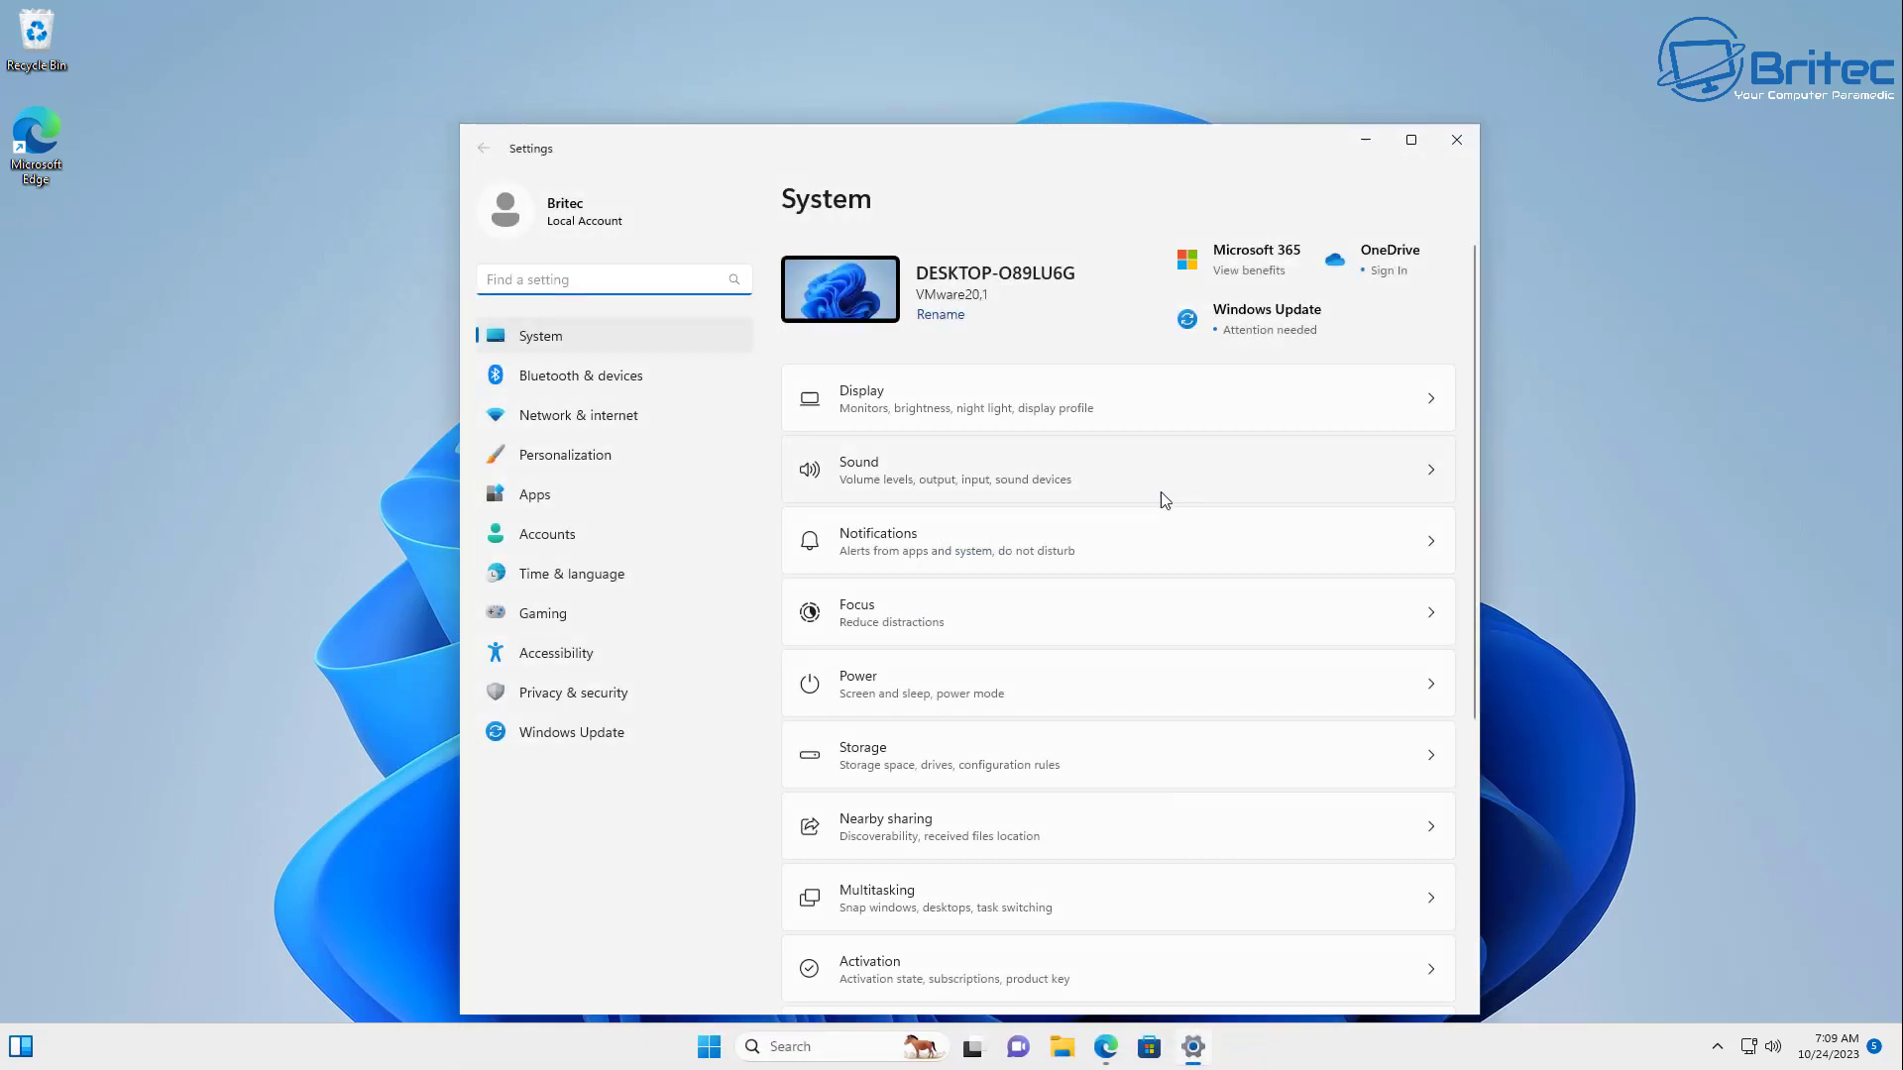
{"action": "left_click", "coordinate": [555, 458]}
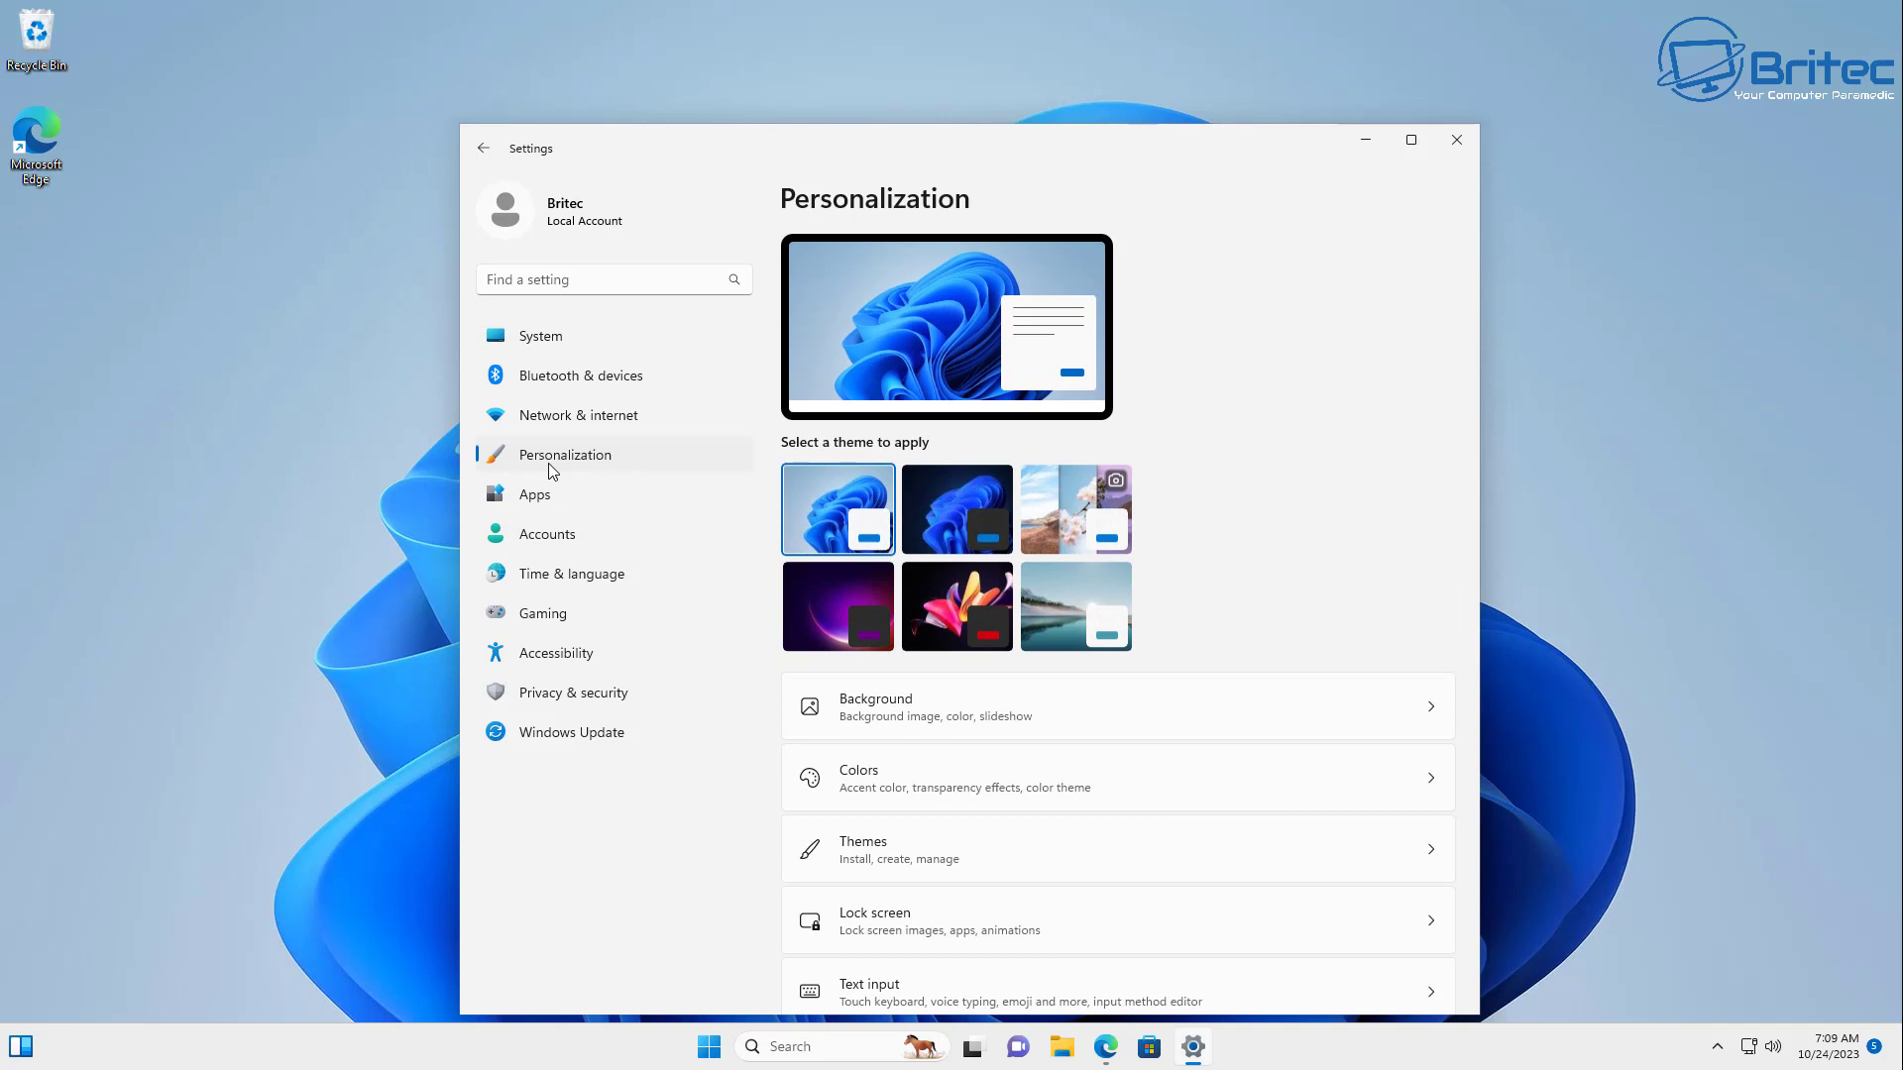
{"action": "left_click", "coordinate": [1060, 786]}
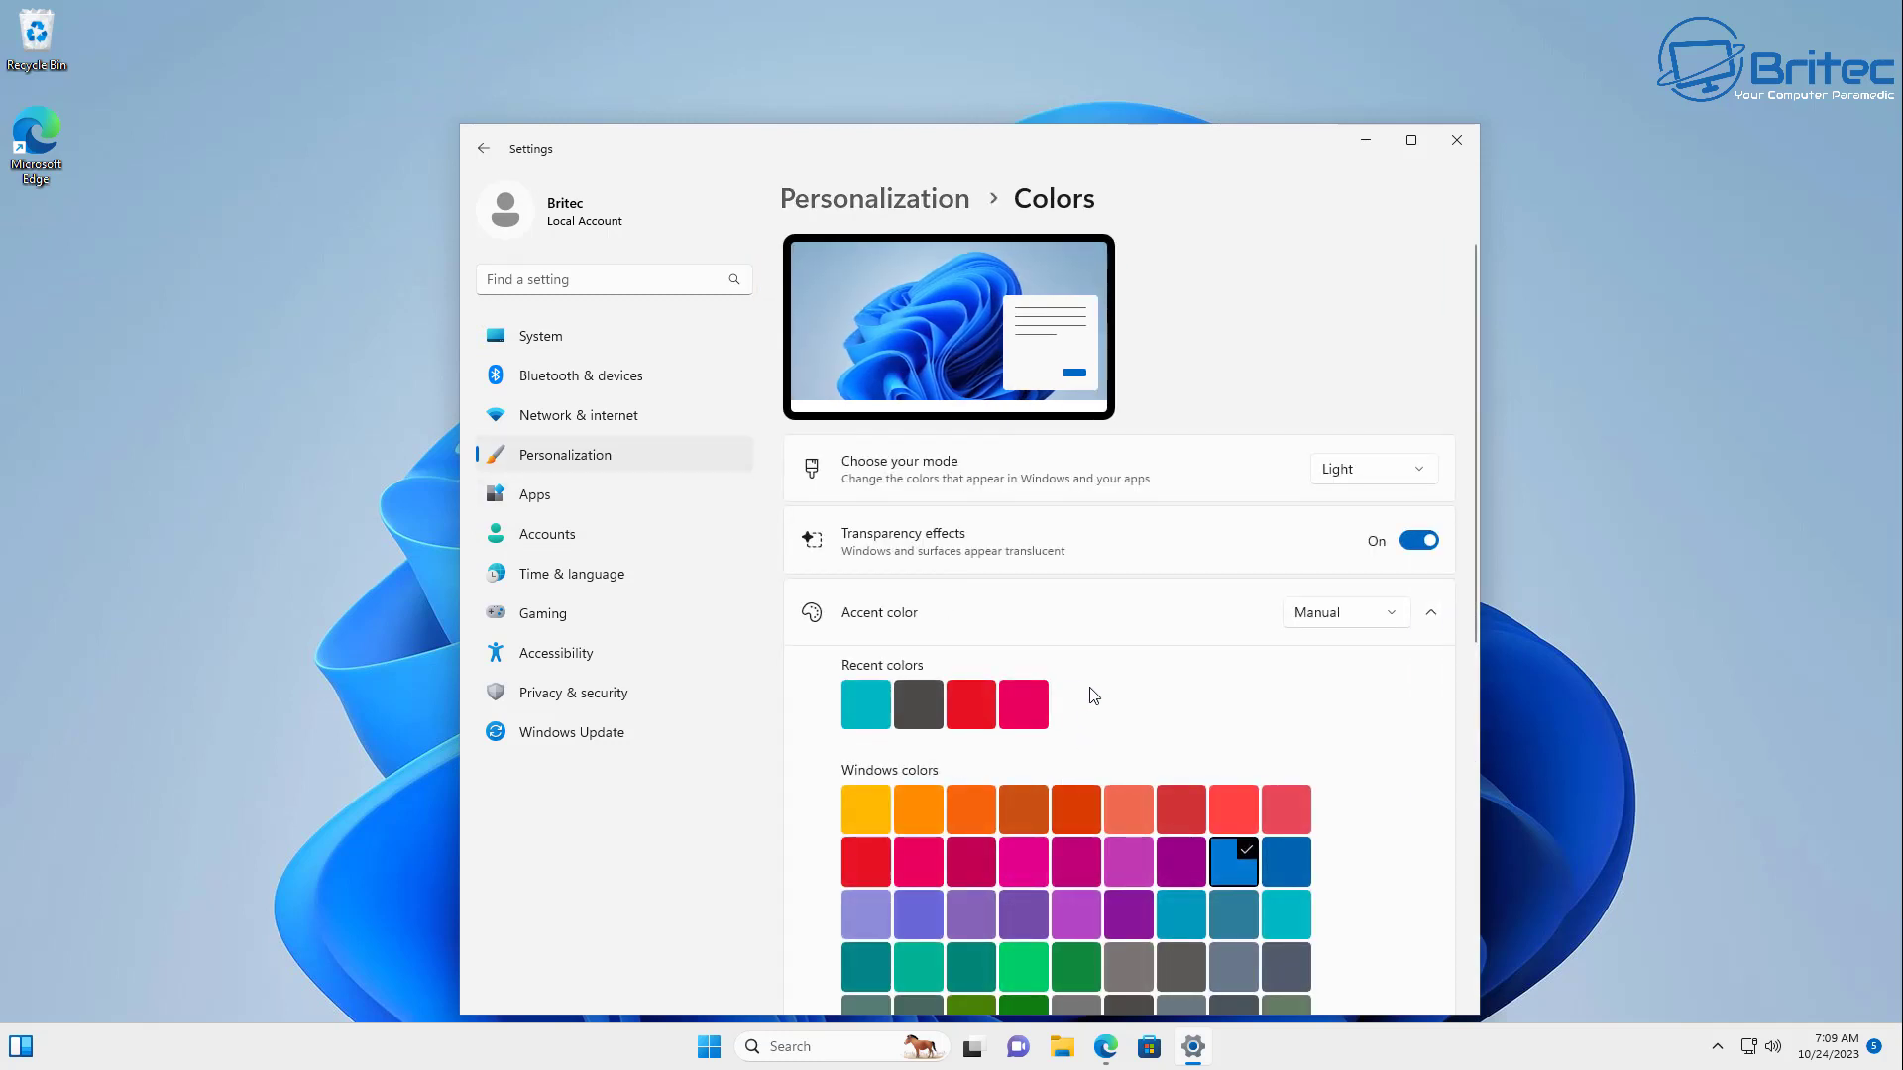
{"action": "scroll", "coordinate": [1107, 674], "scroll_direction": "down", "scroll_amount": 1}
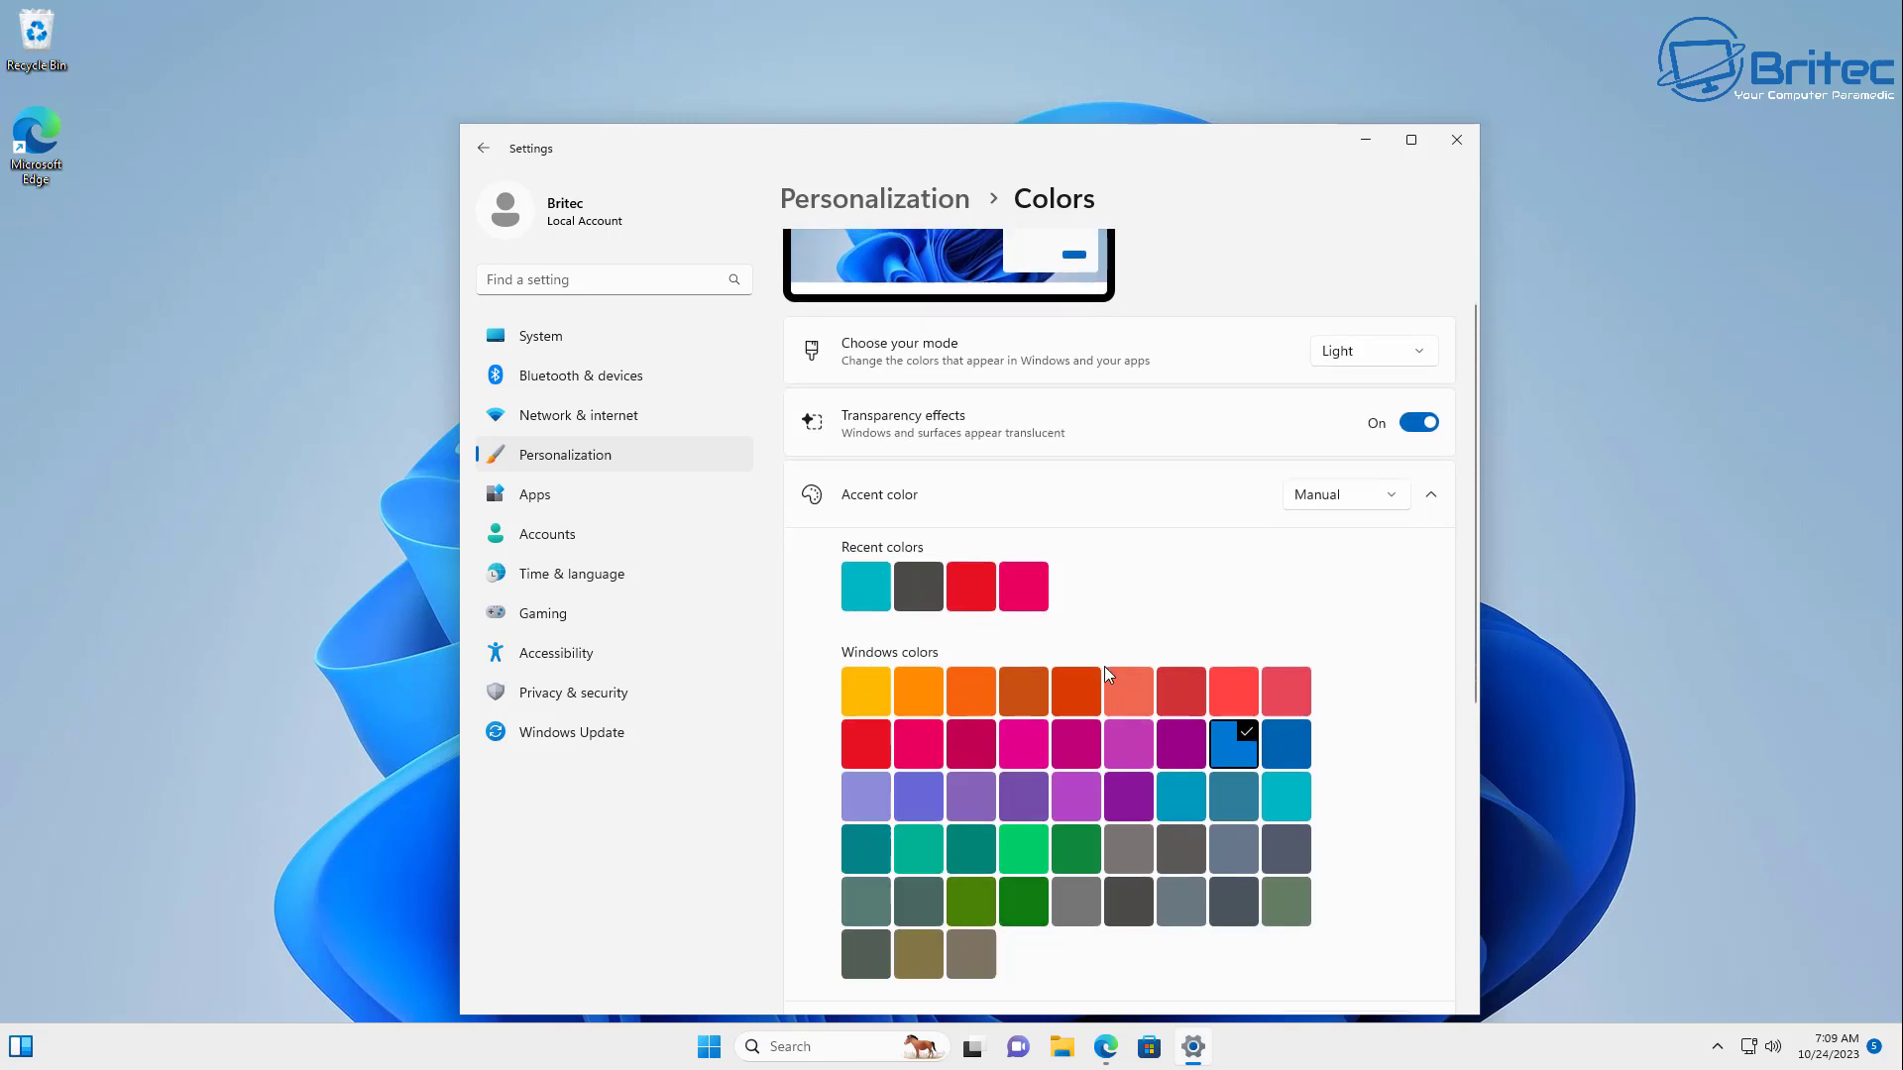
{"action": "scroll", "coordinate": [1104, 666], "scroll_direction": "down", "scroll_amount": 3}
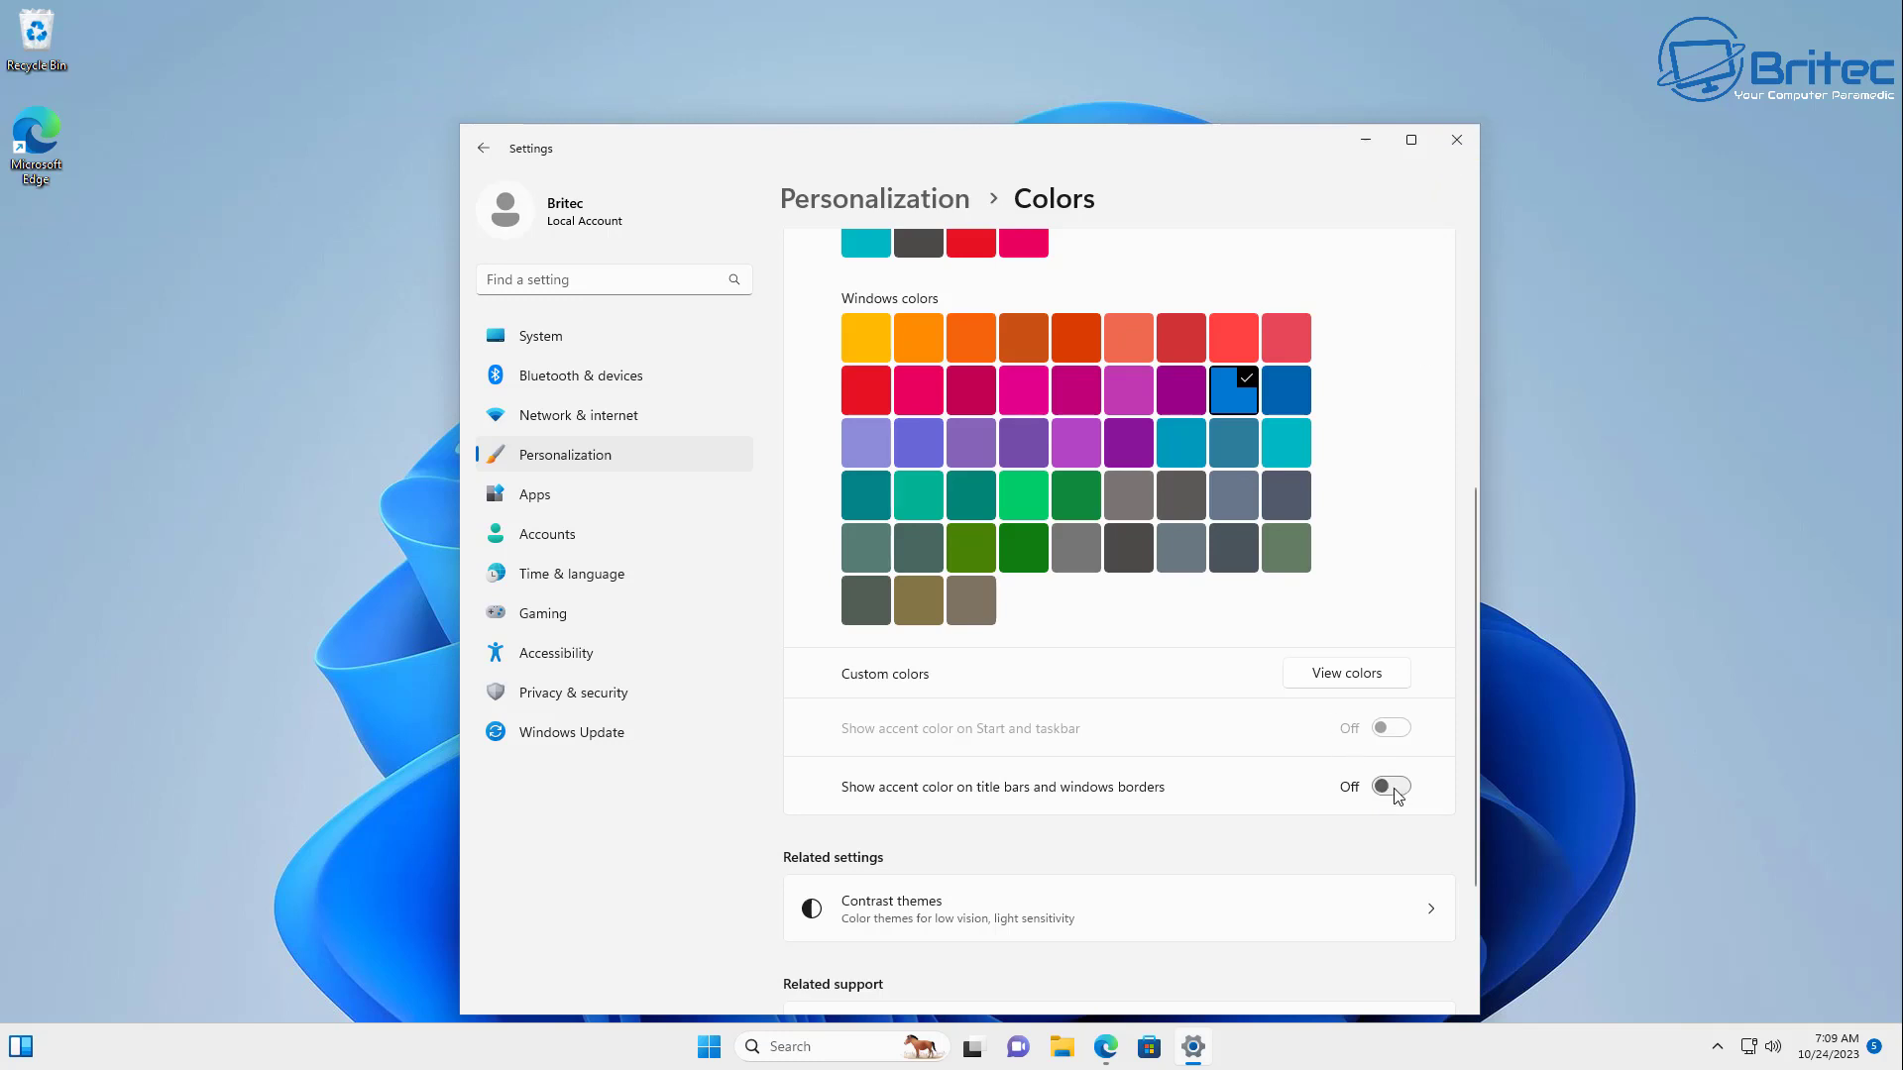
{"action": "left_click", "coordinate": [1471, 135]}
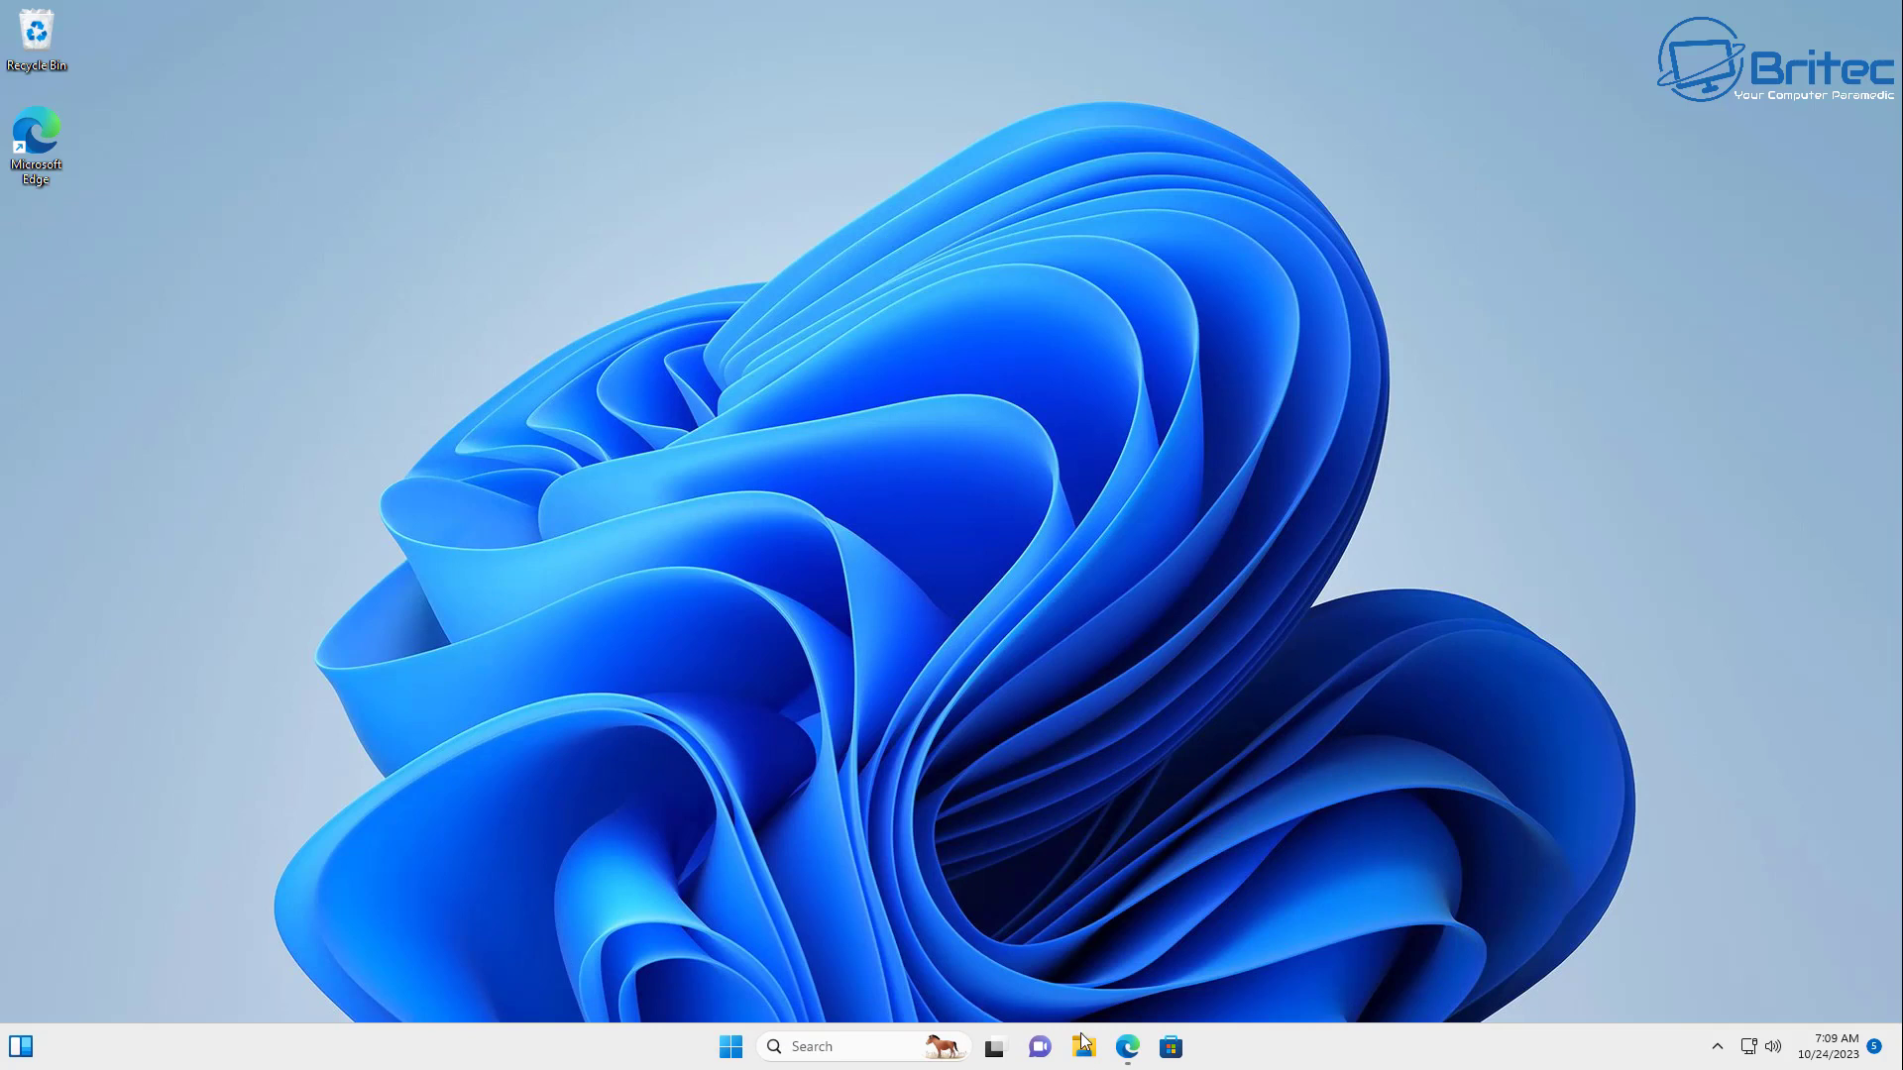
Run MicrosoftEdgeSetupCanary.exe from the Downloads folder, then close Explorer while it installs.
{"action": "left_click", "coordinate": [1088, 1048]}
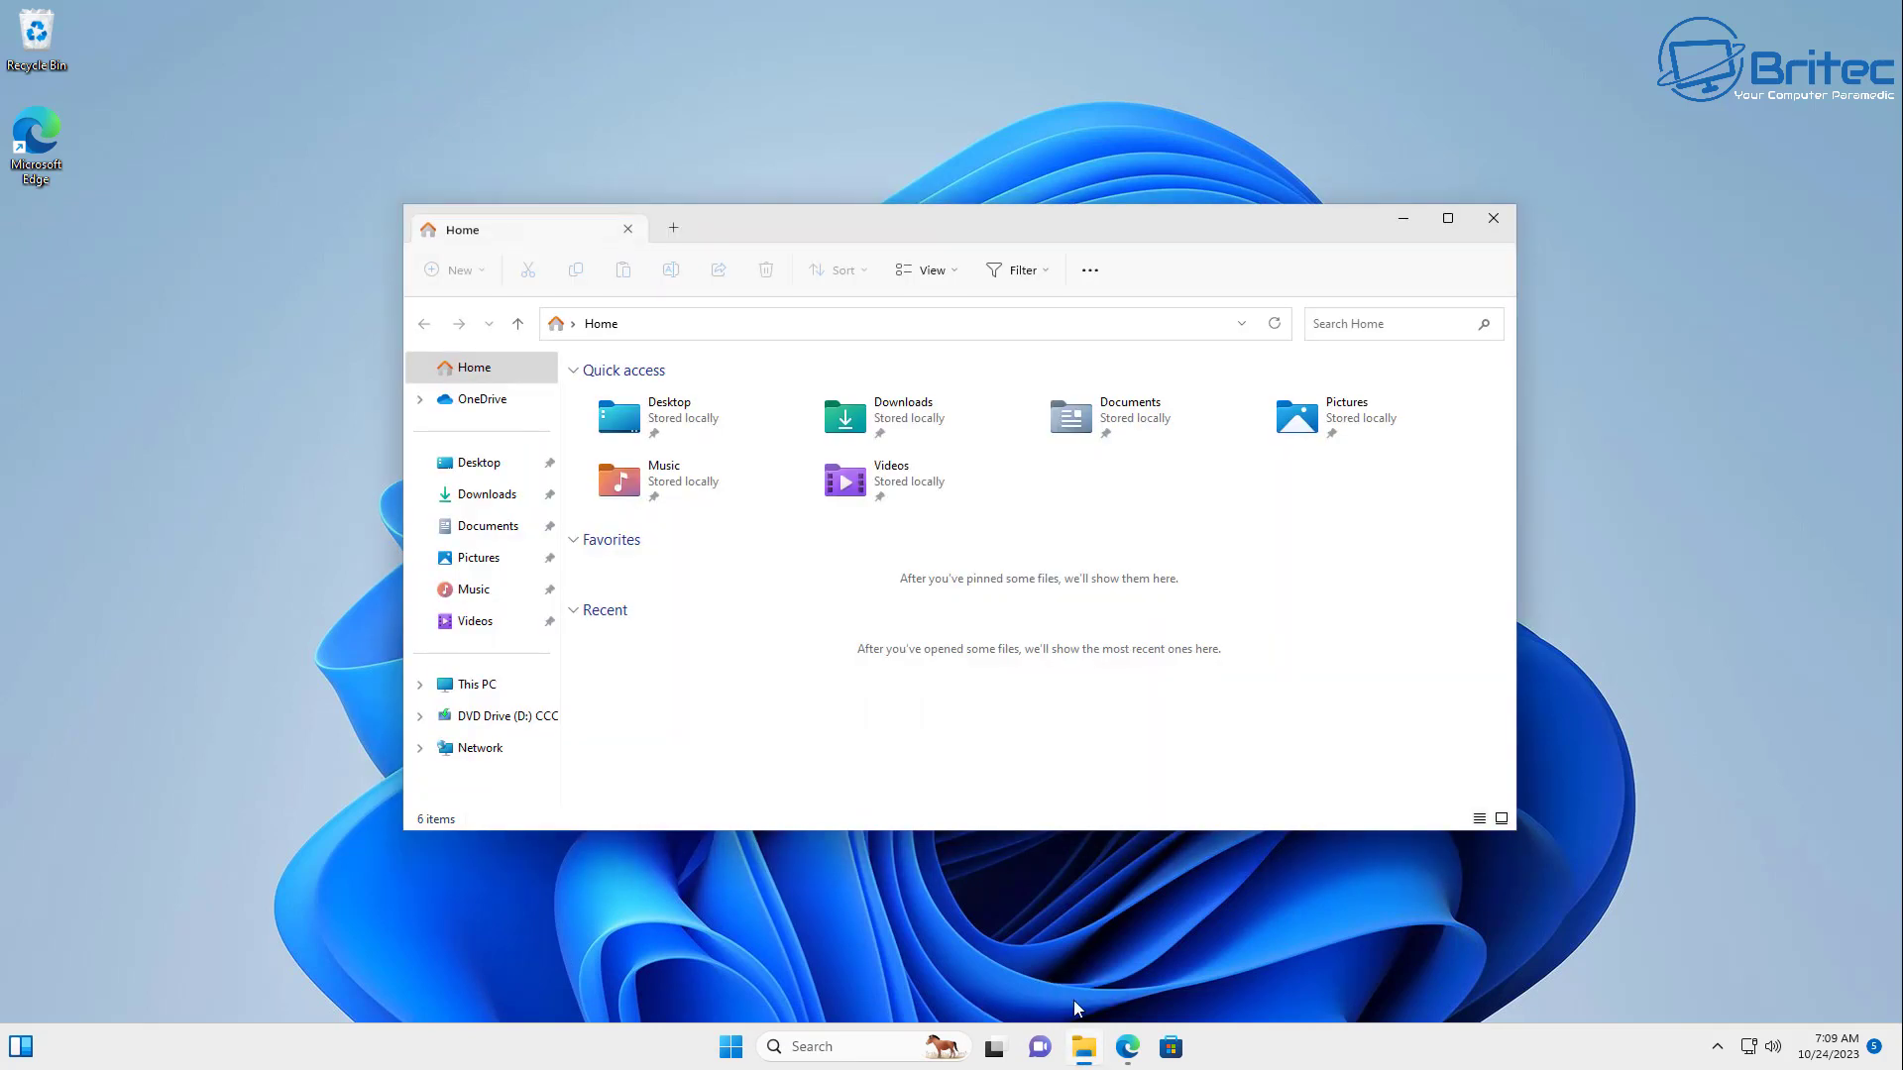
{"action": "left_click", "coordinate": [525, 497]}
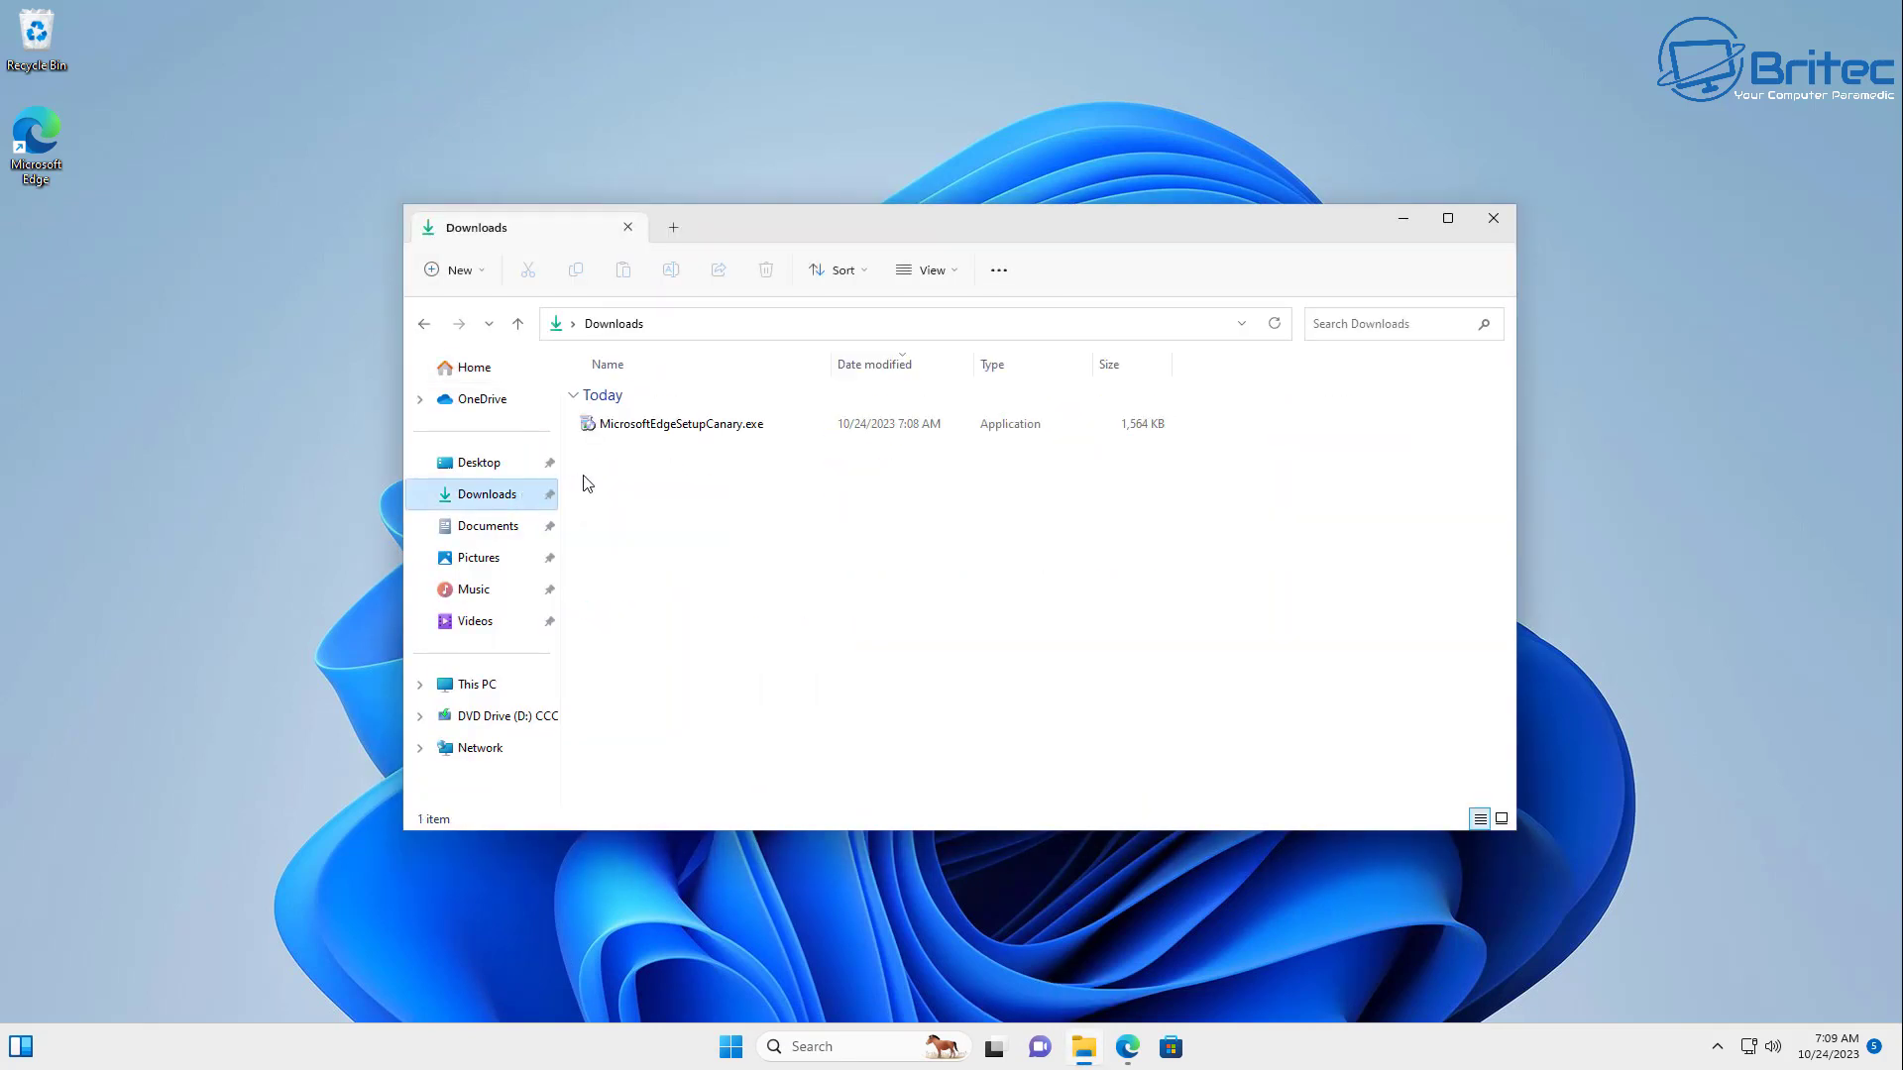
{"action": "double_click", "coordinate": [700, 435]}
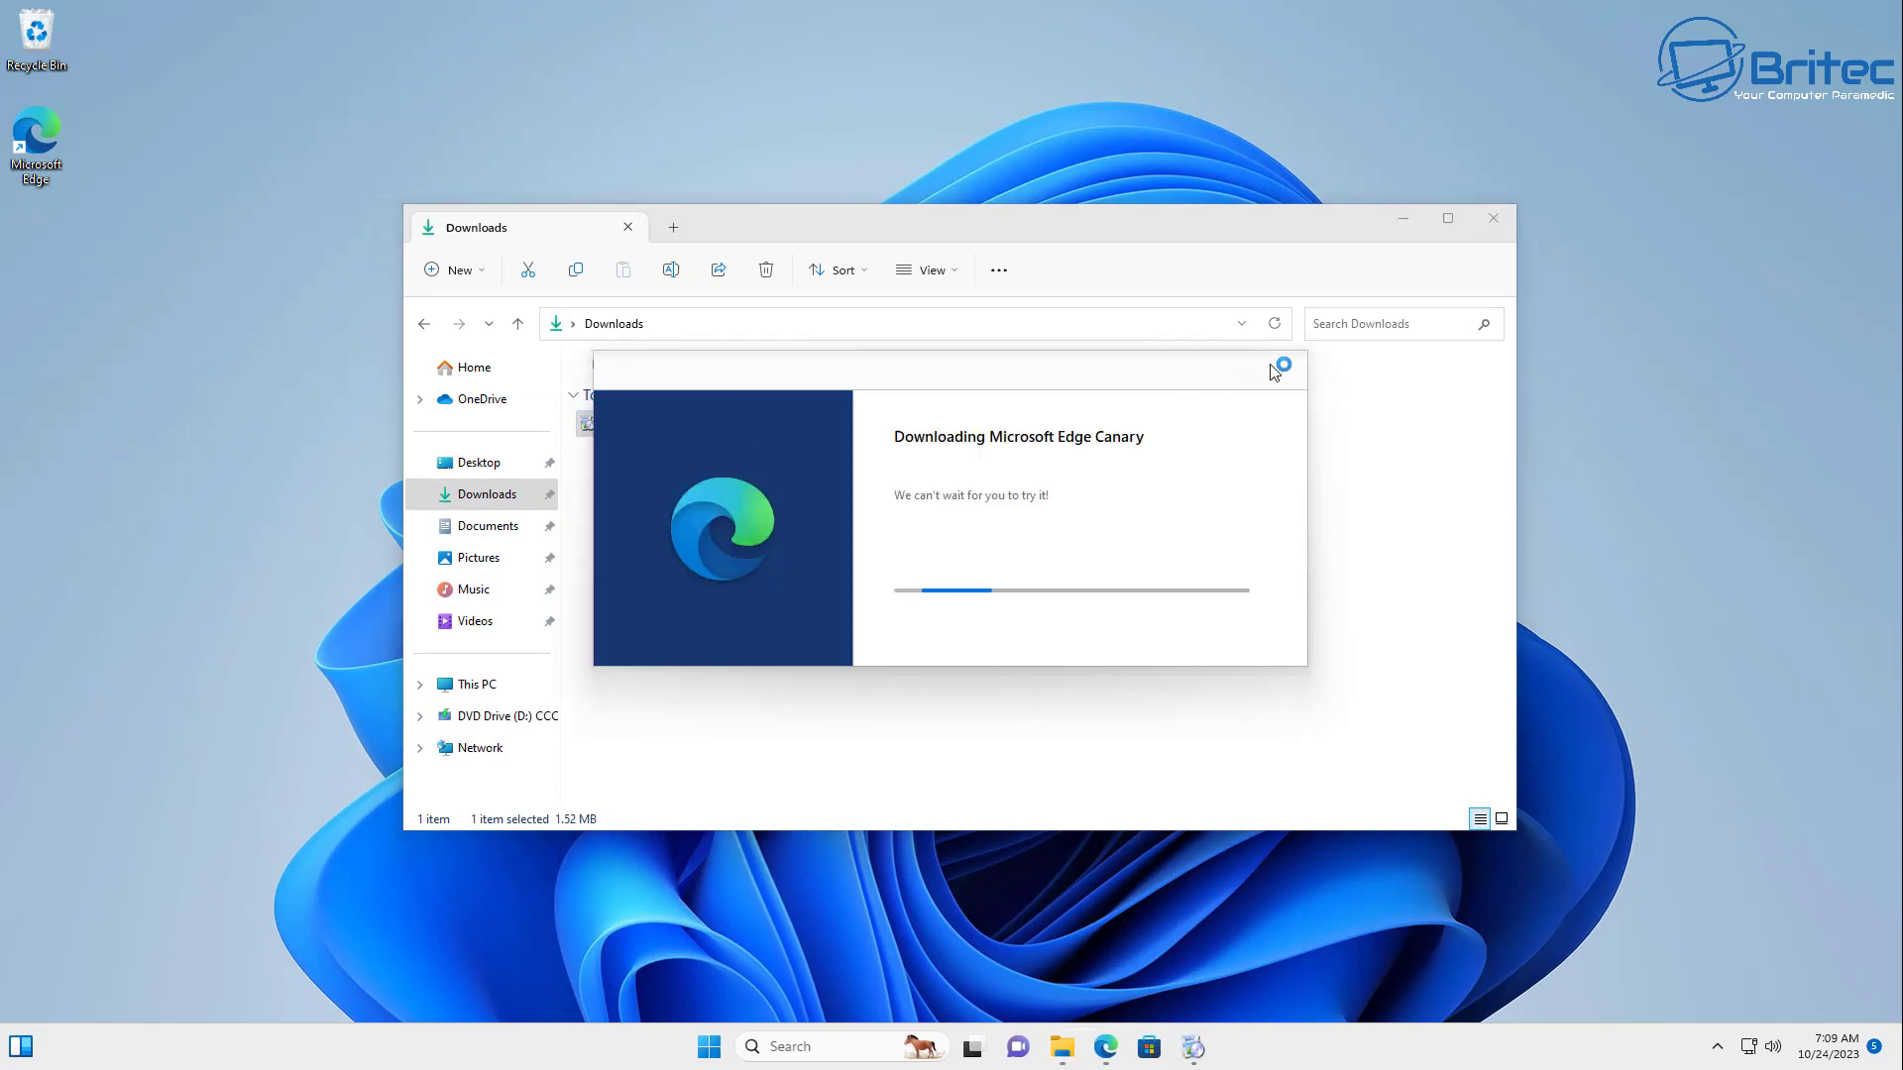
{"action": "left_click", "coordinate": [1493, 218]}
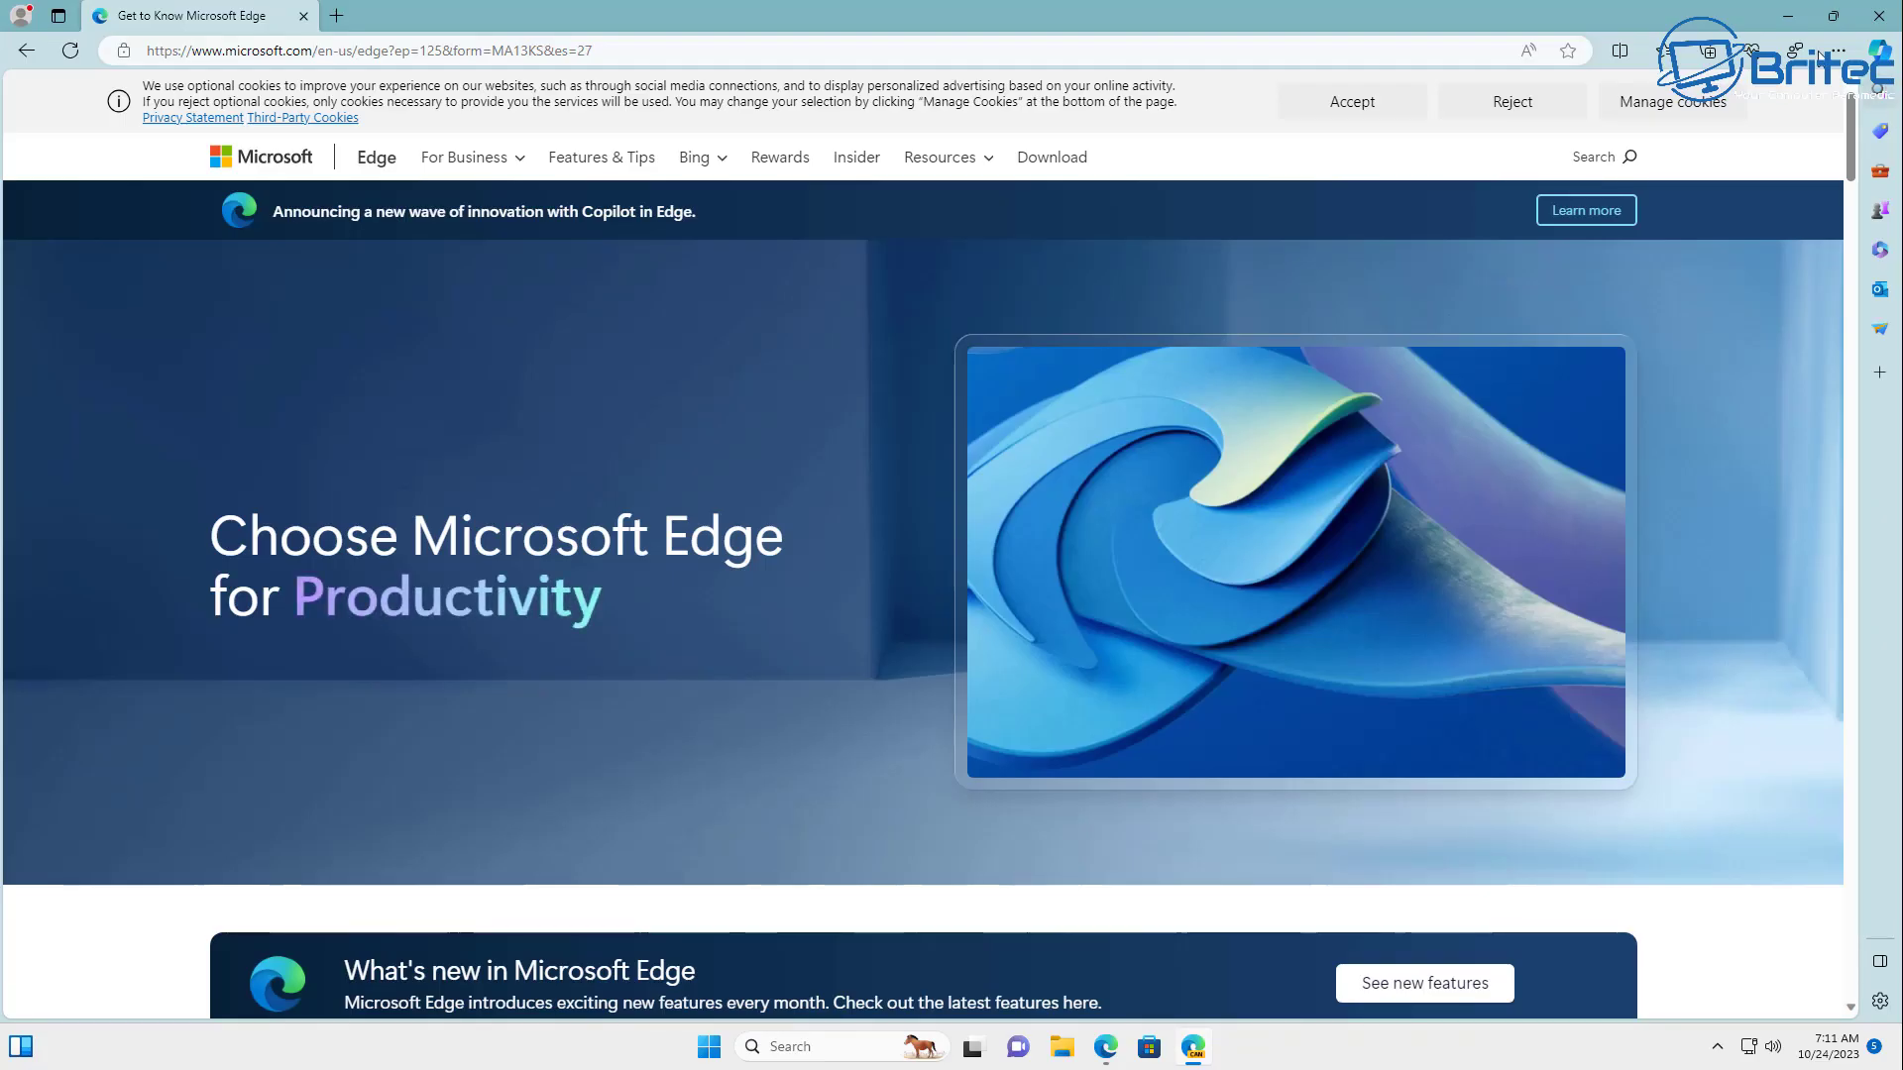
Open Settings > About Microsoft Edge to confirm canary version 120.0.2173.0 is up to date.
{"action": "left_click", "coordinate": [1841, 50]}
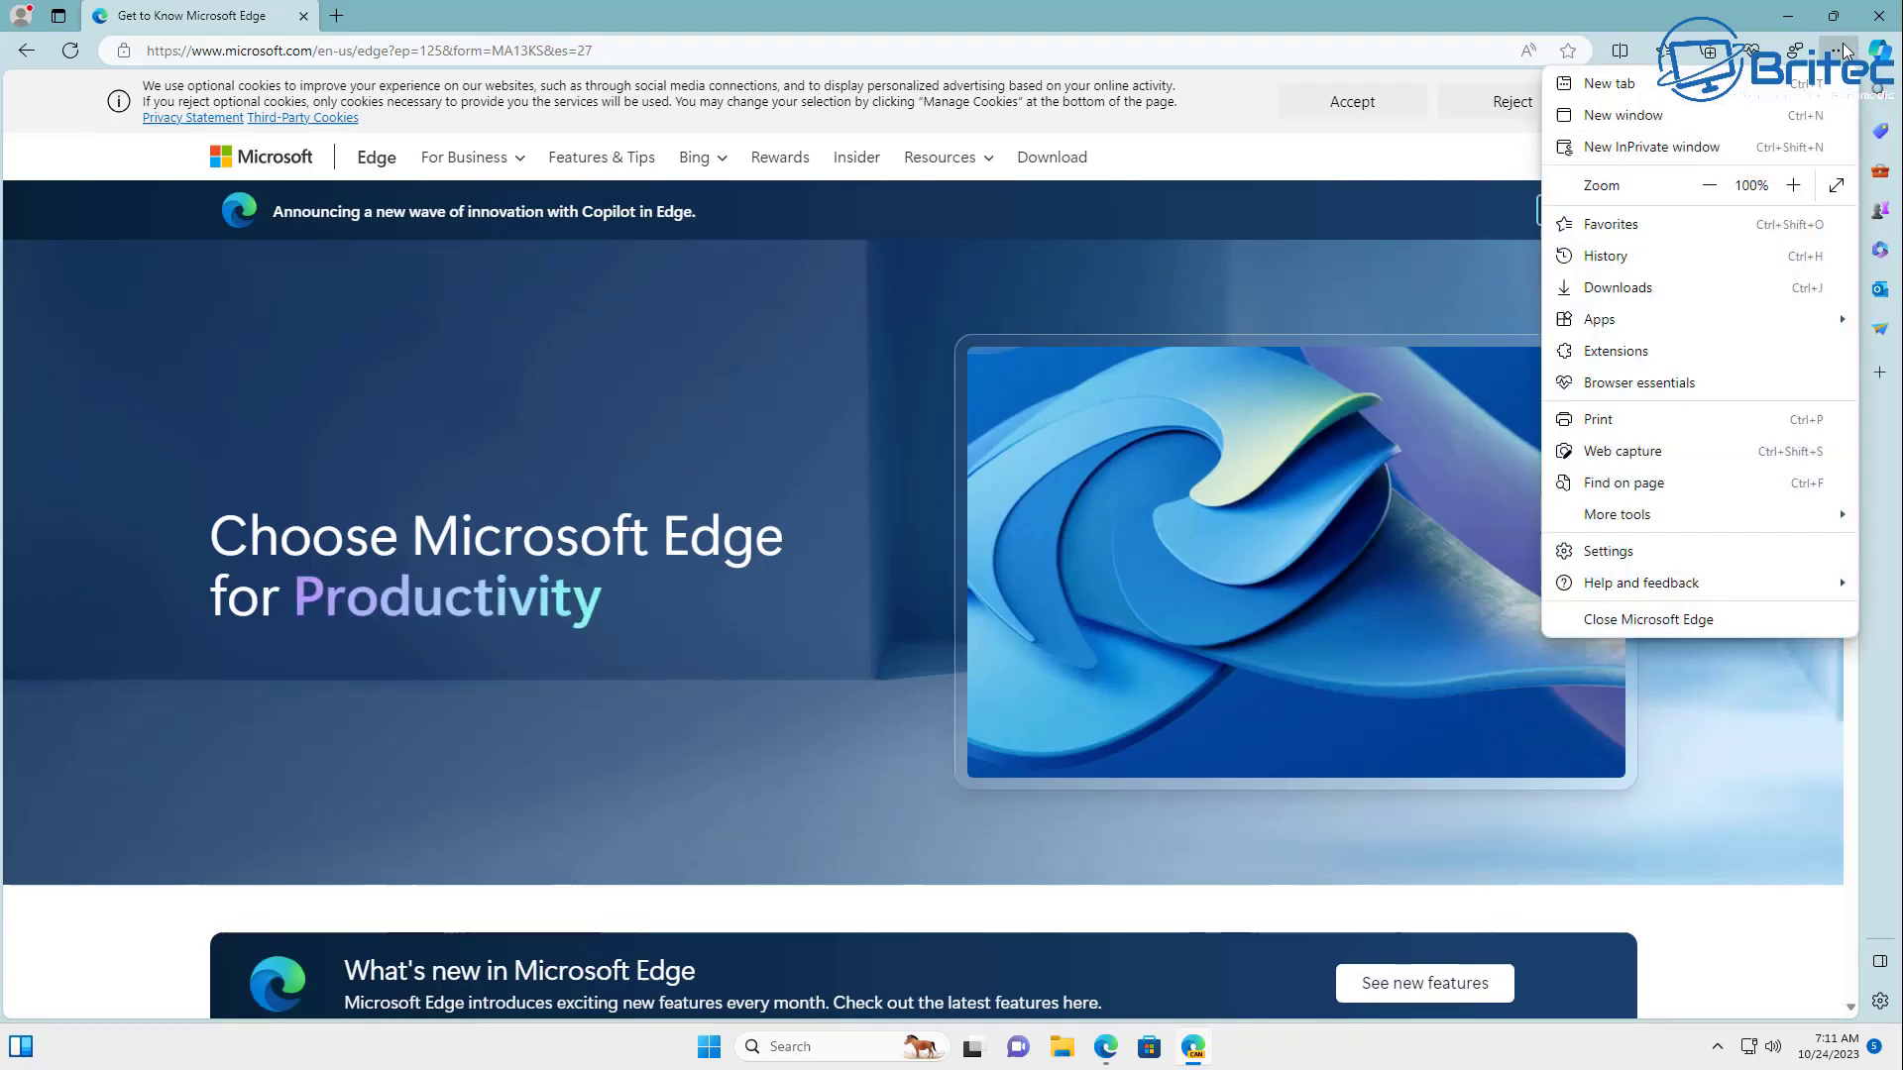
{"action": "left_click", "coordinate": [1703, 557]}
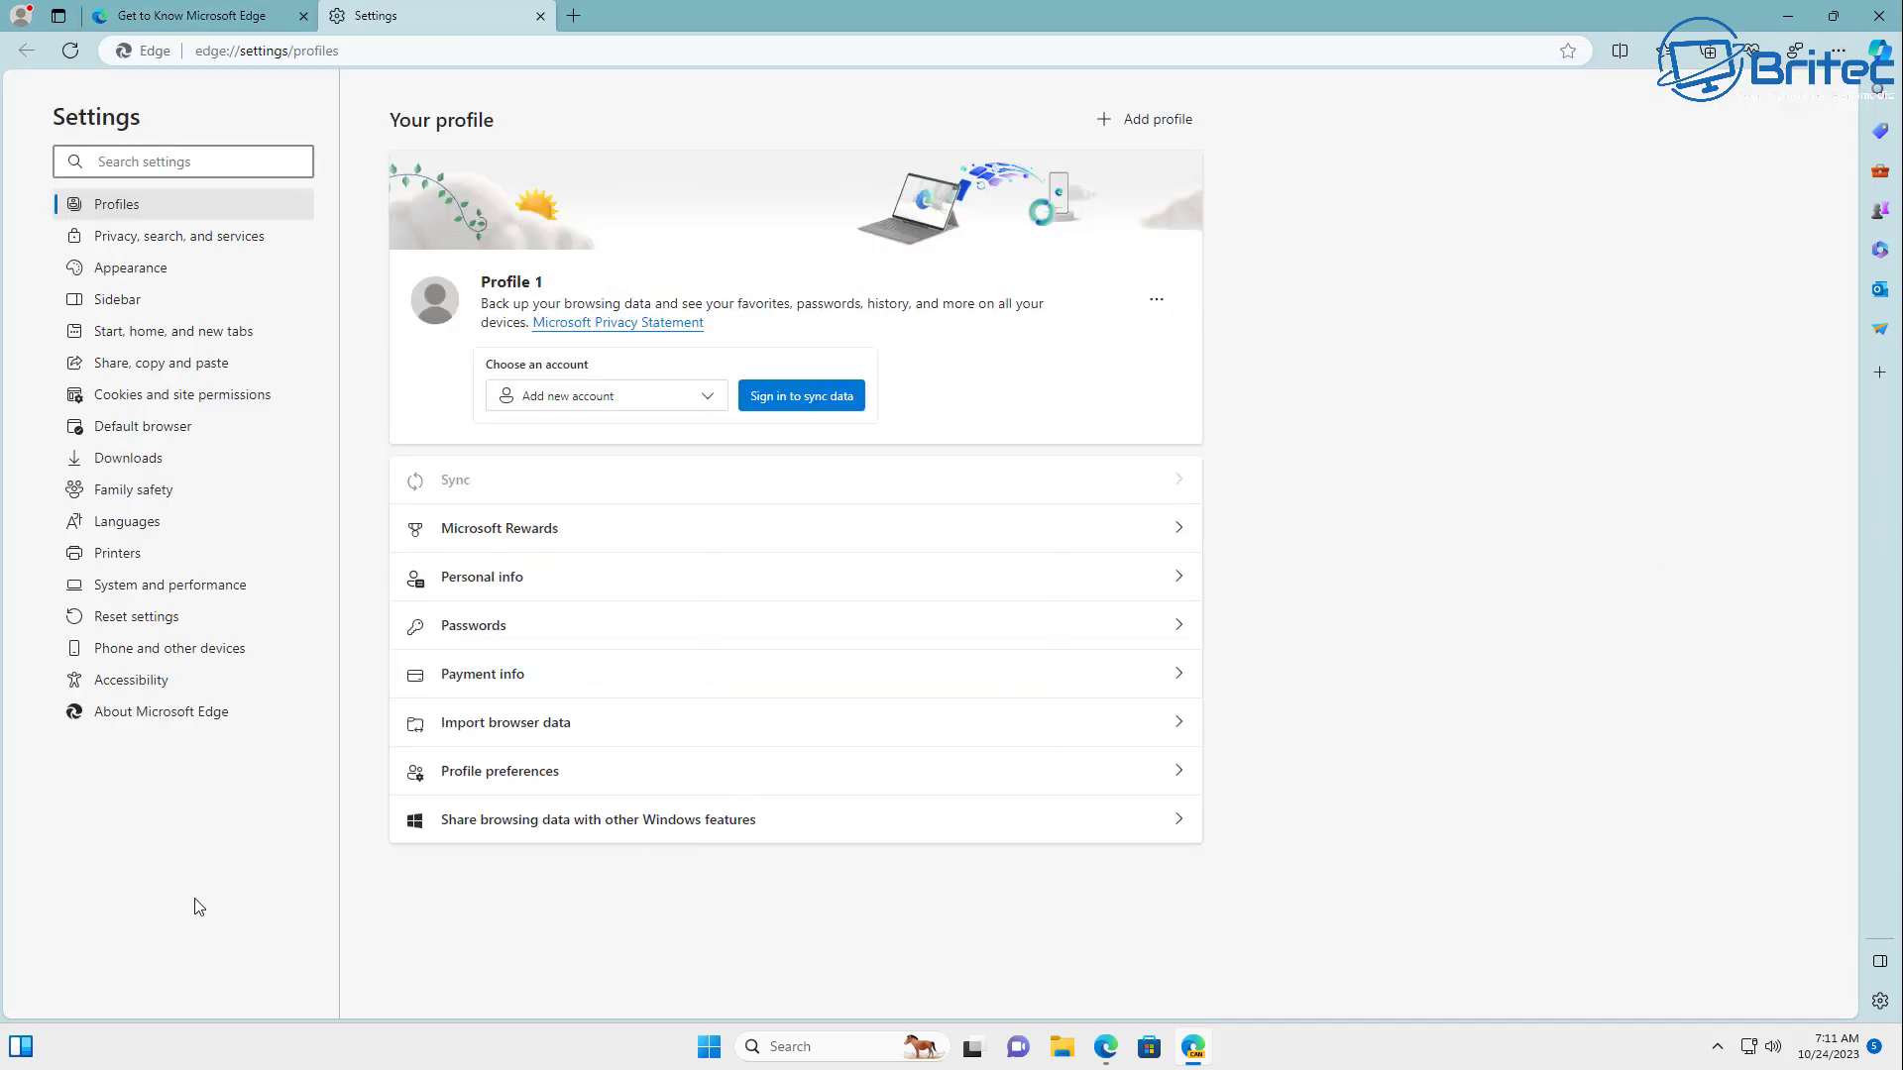
{"action": "left_click", "coordinate": [145, 727]}
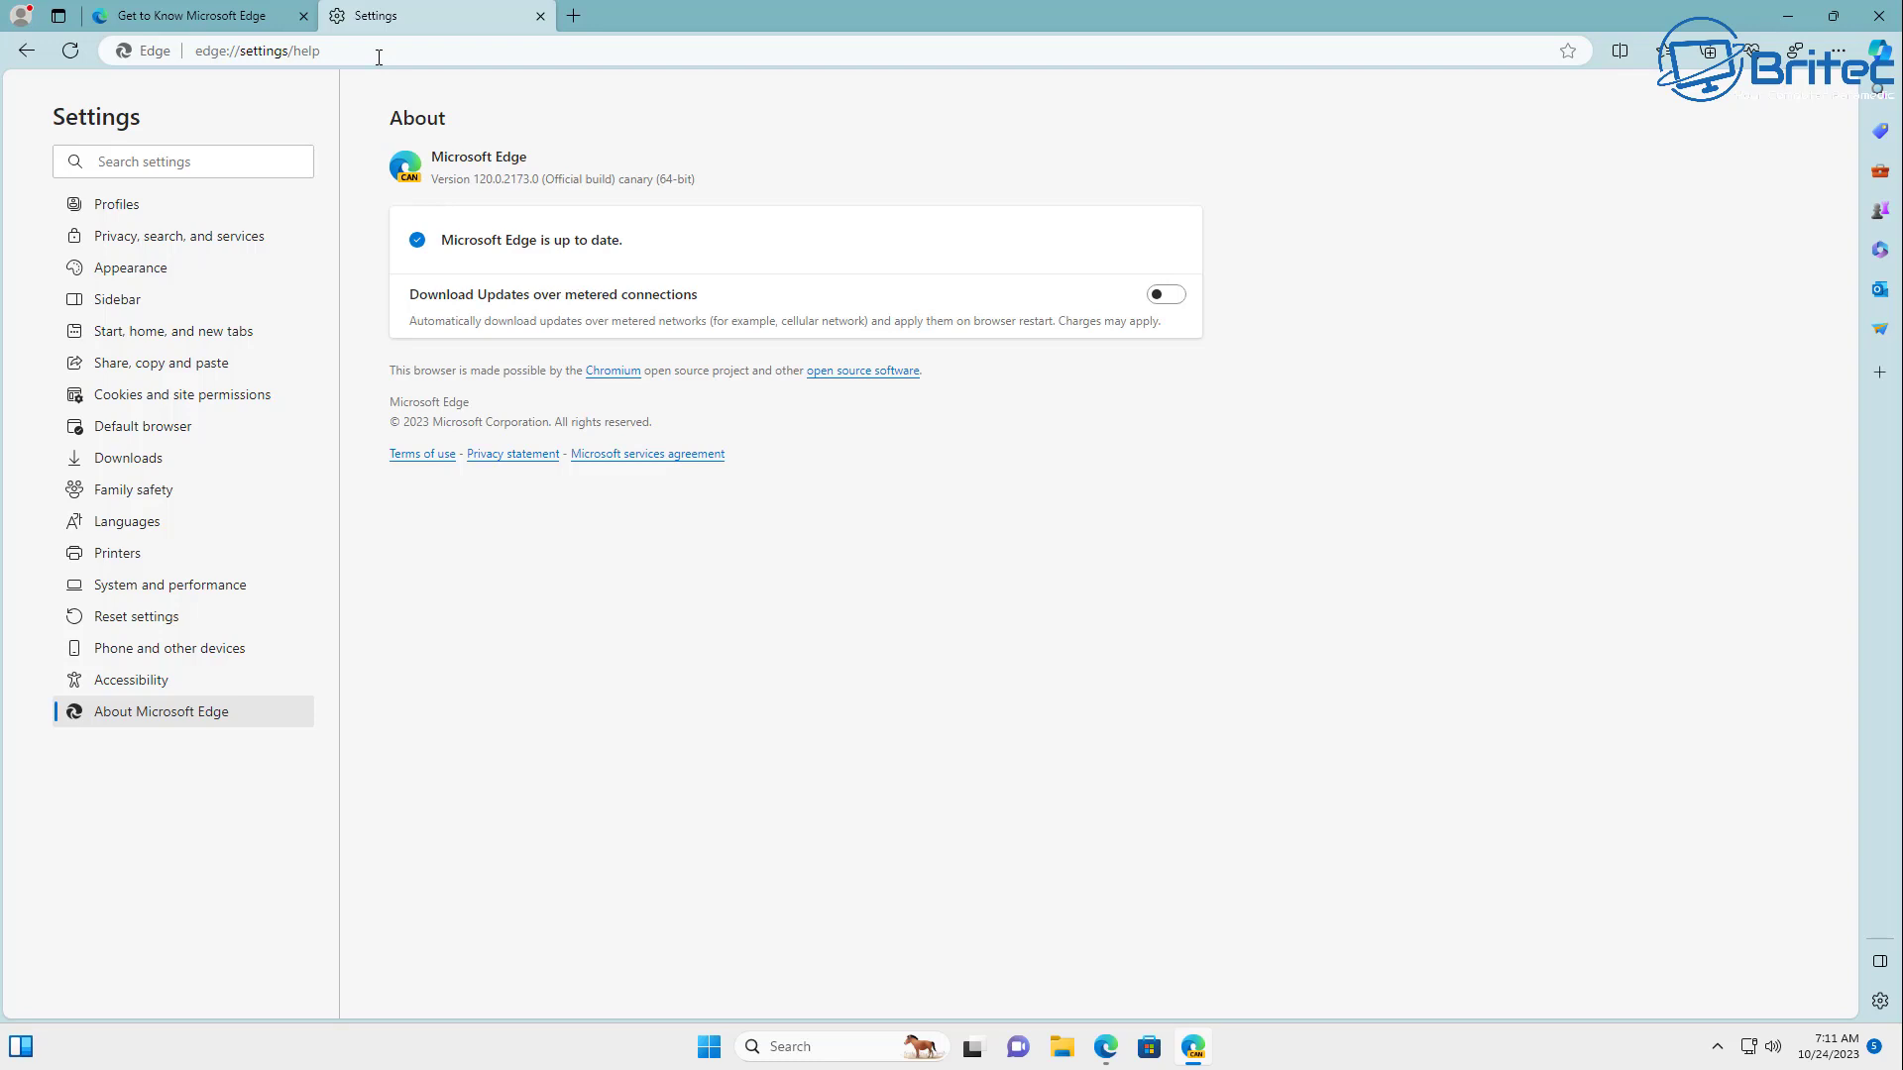
Load edge://flags and search the experiments for 'windows 11'.
{"action": "left_click_drag", "start_coordinate": [380, 51], "coordinate": [241, 71]}
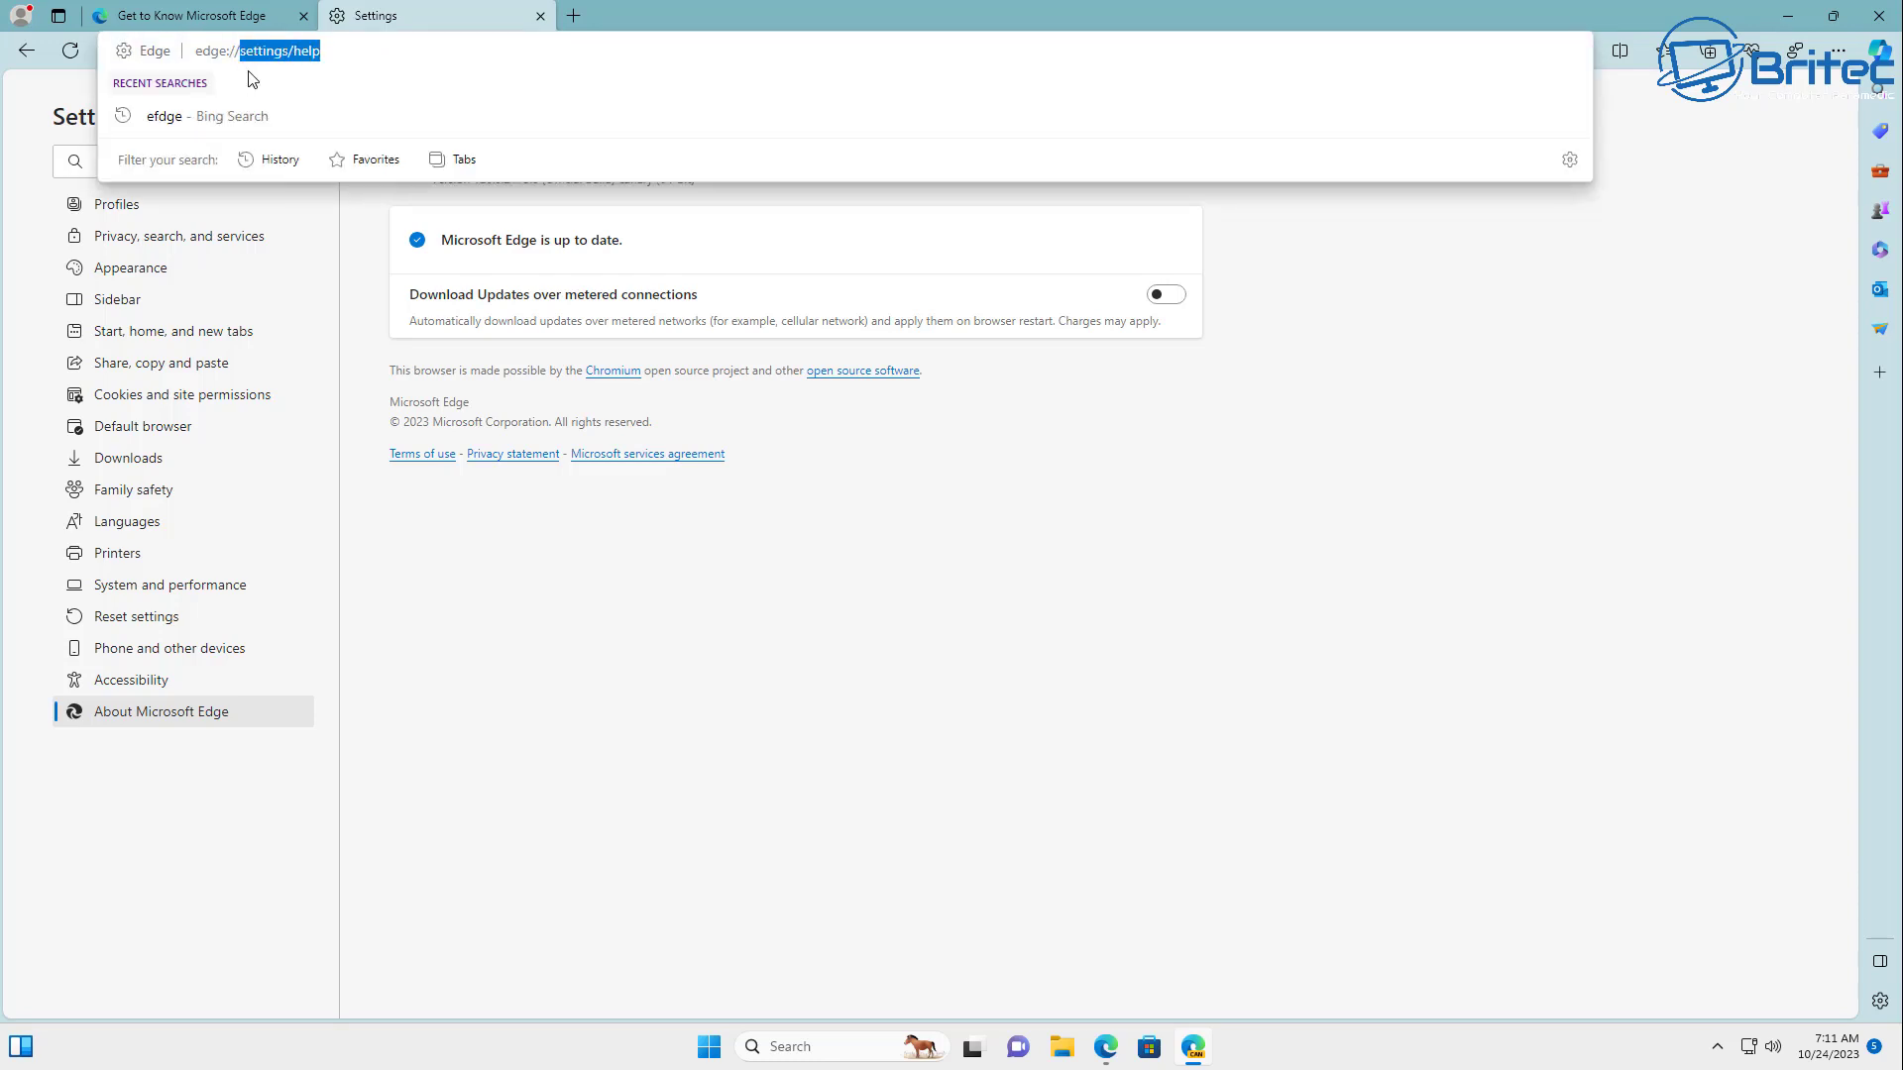
{"action": "type", "text": "flags"}
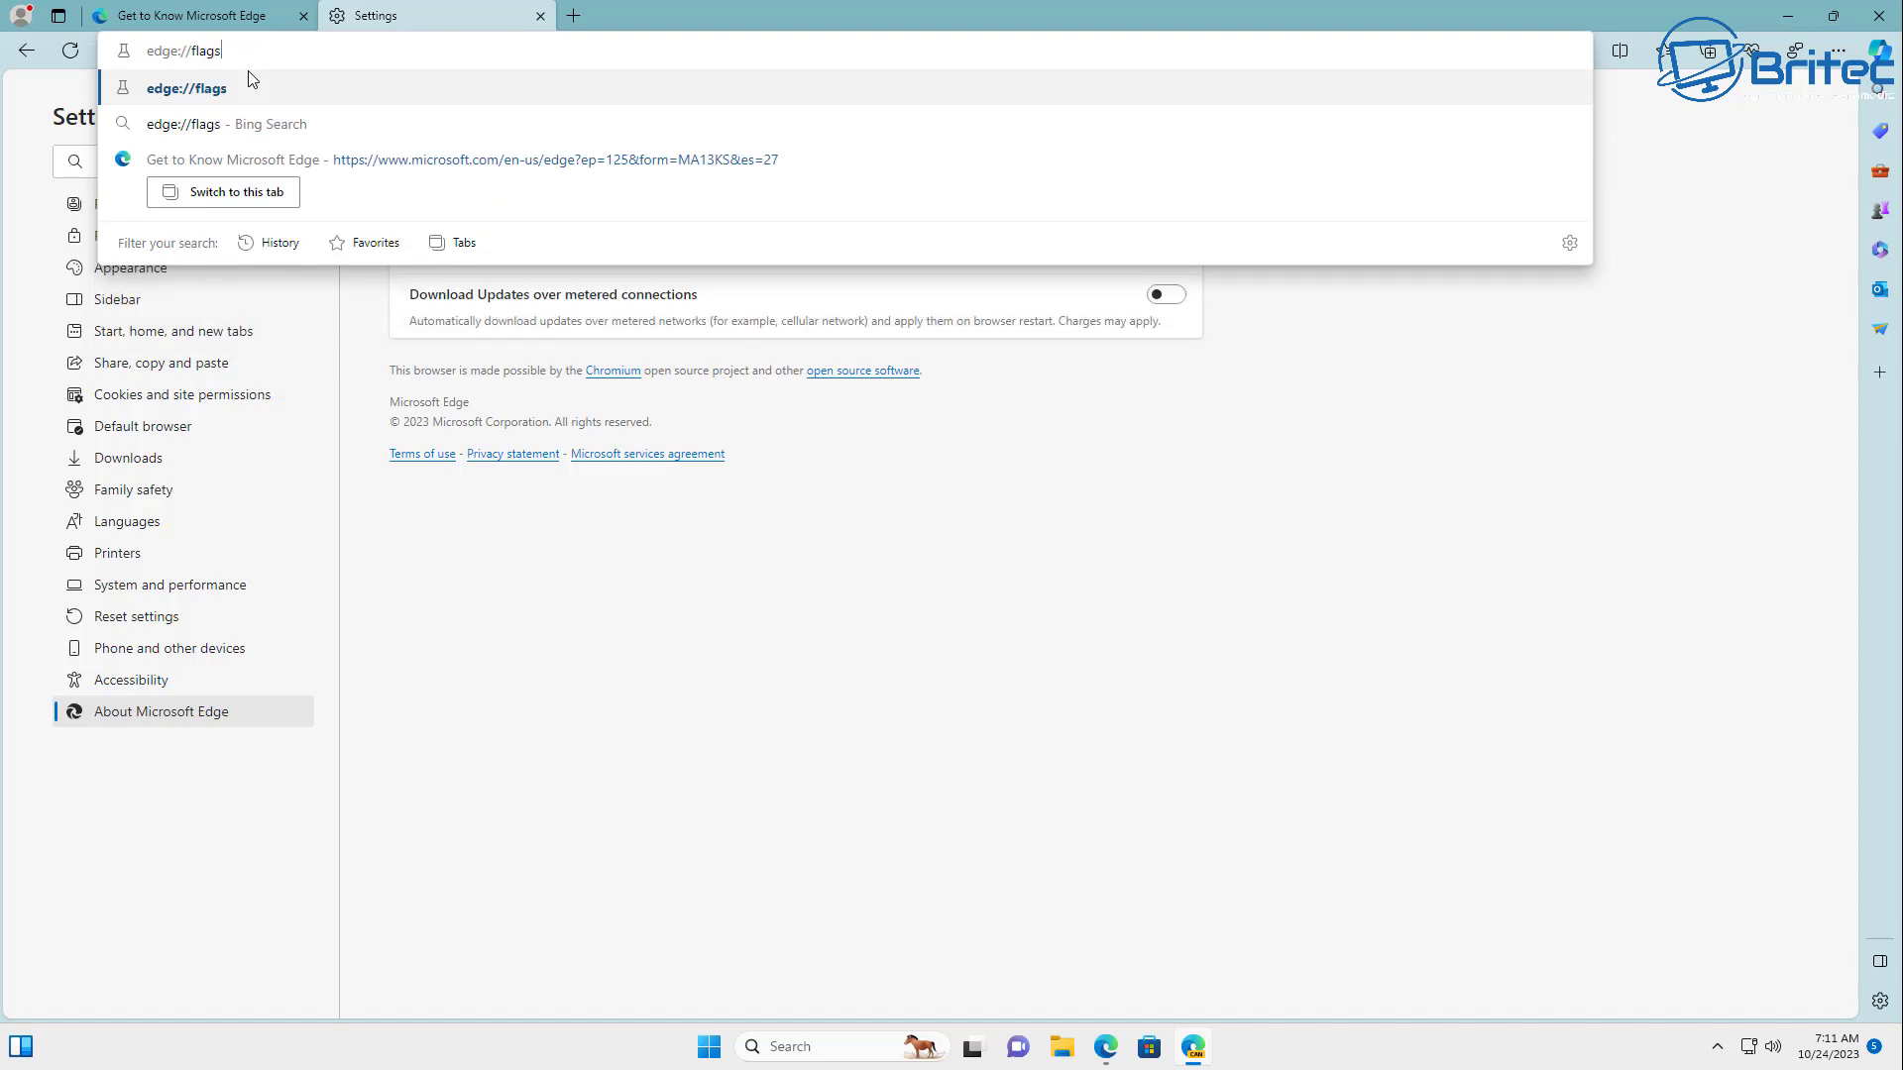
{"action": "key", "text": "Return"}
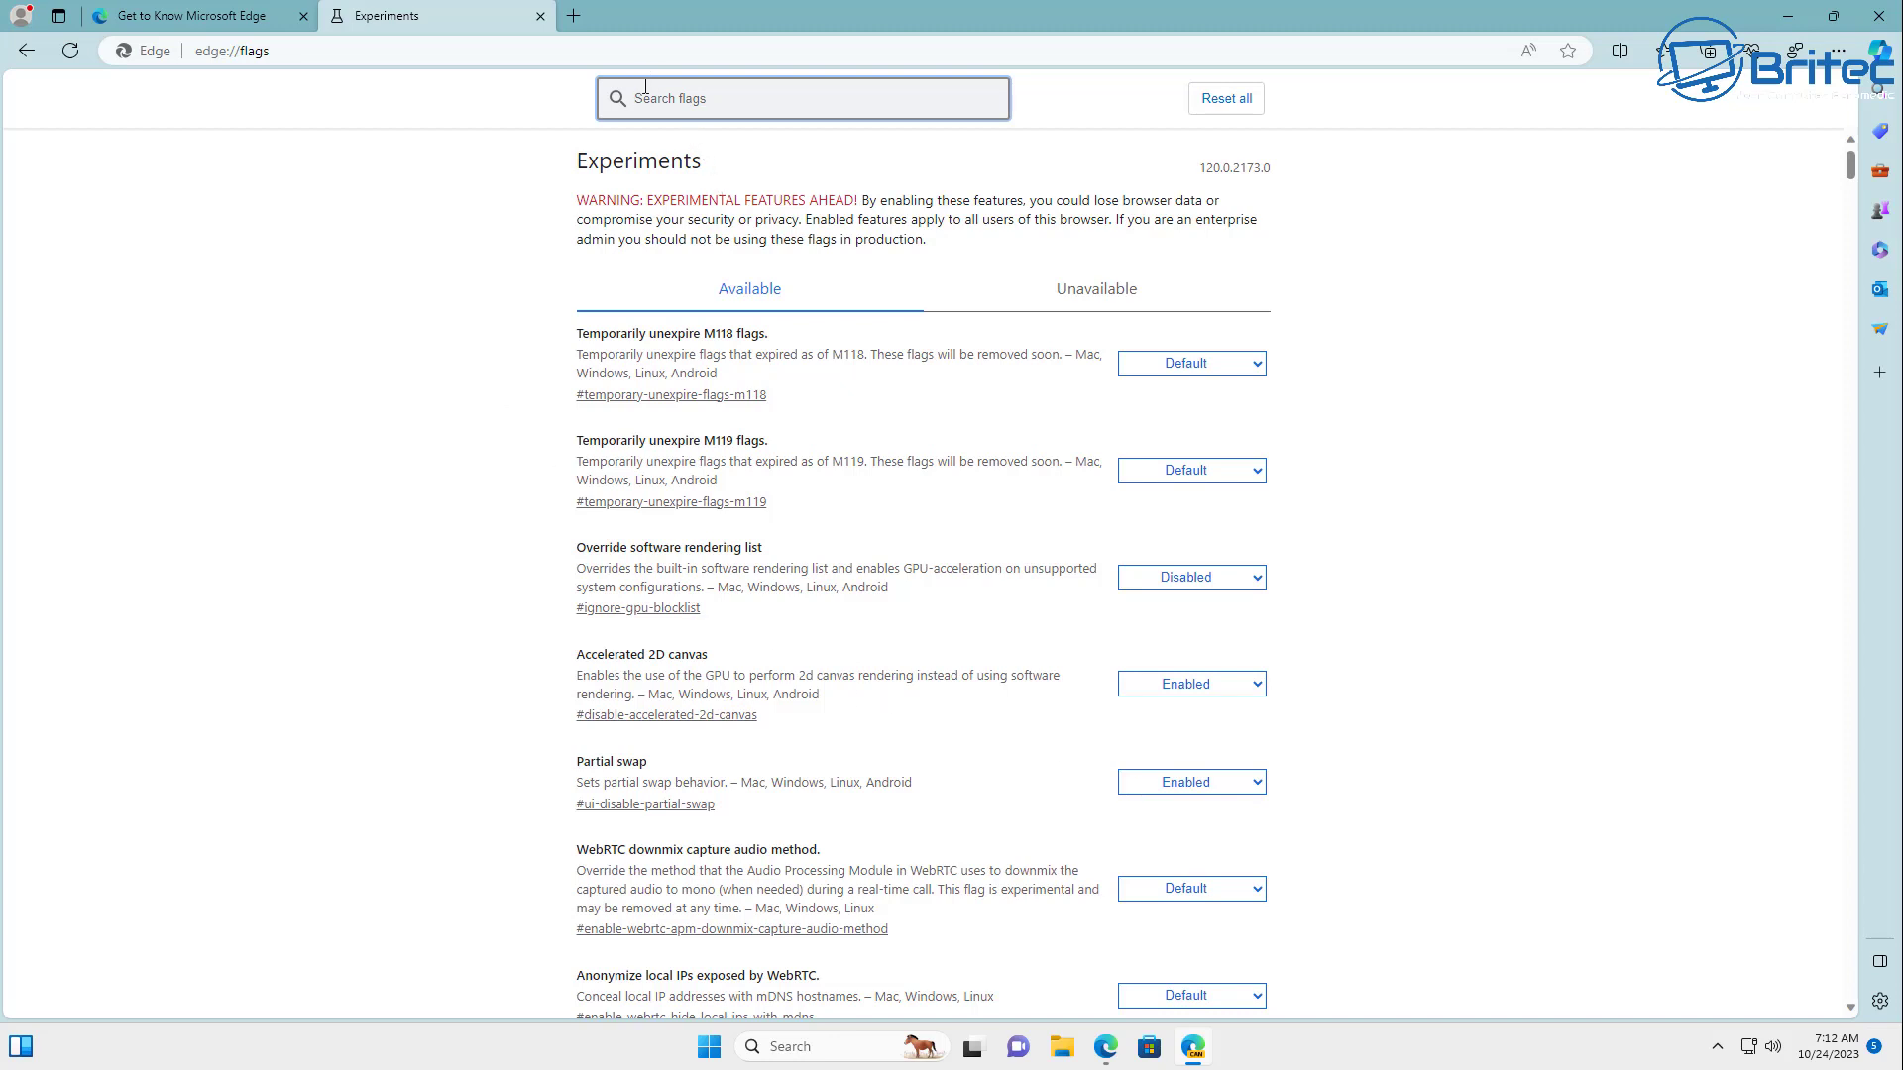
{"action": "type", "text": "windows 11"}
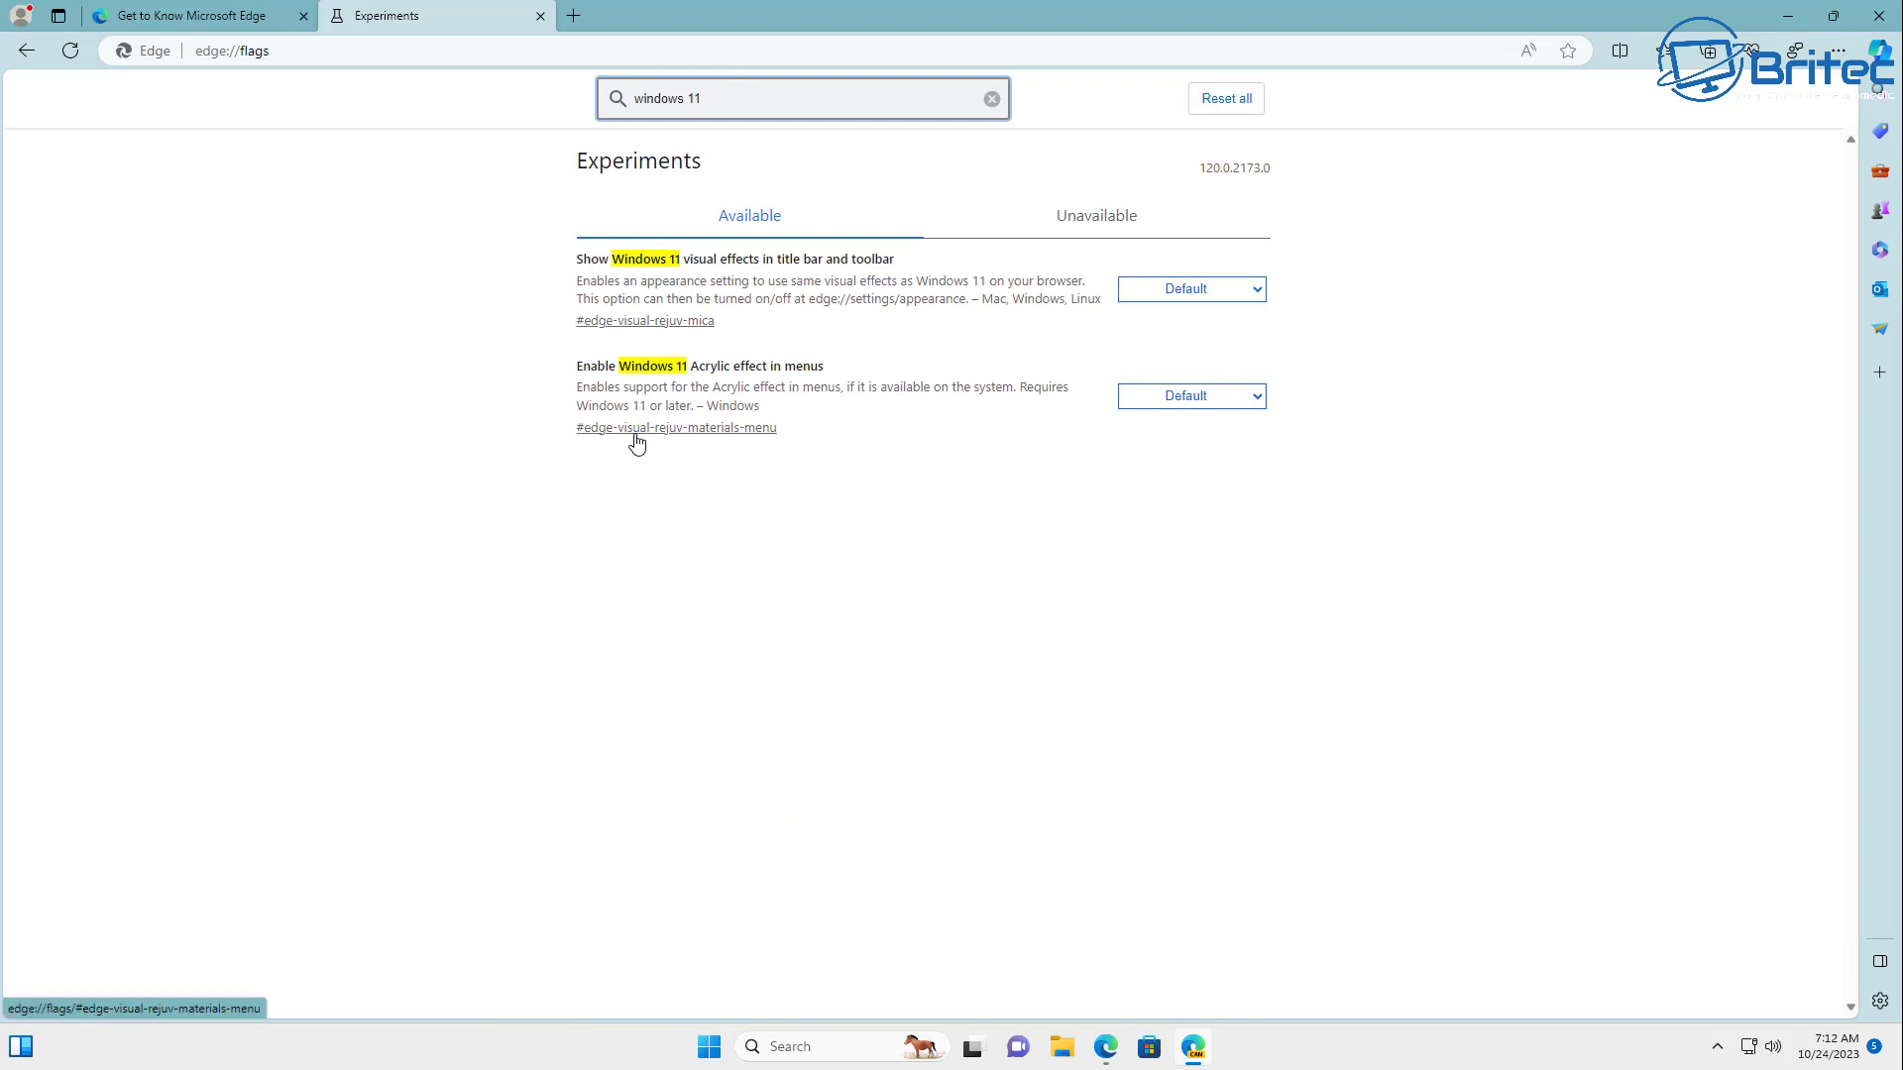
Enable the Windows 11 title bar/toolbar effects and Acrylic menus flags, then restart Edge.
{"action": "left_click", "coordinate": [1240, 291]}
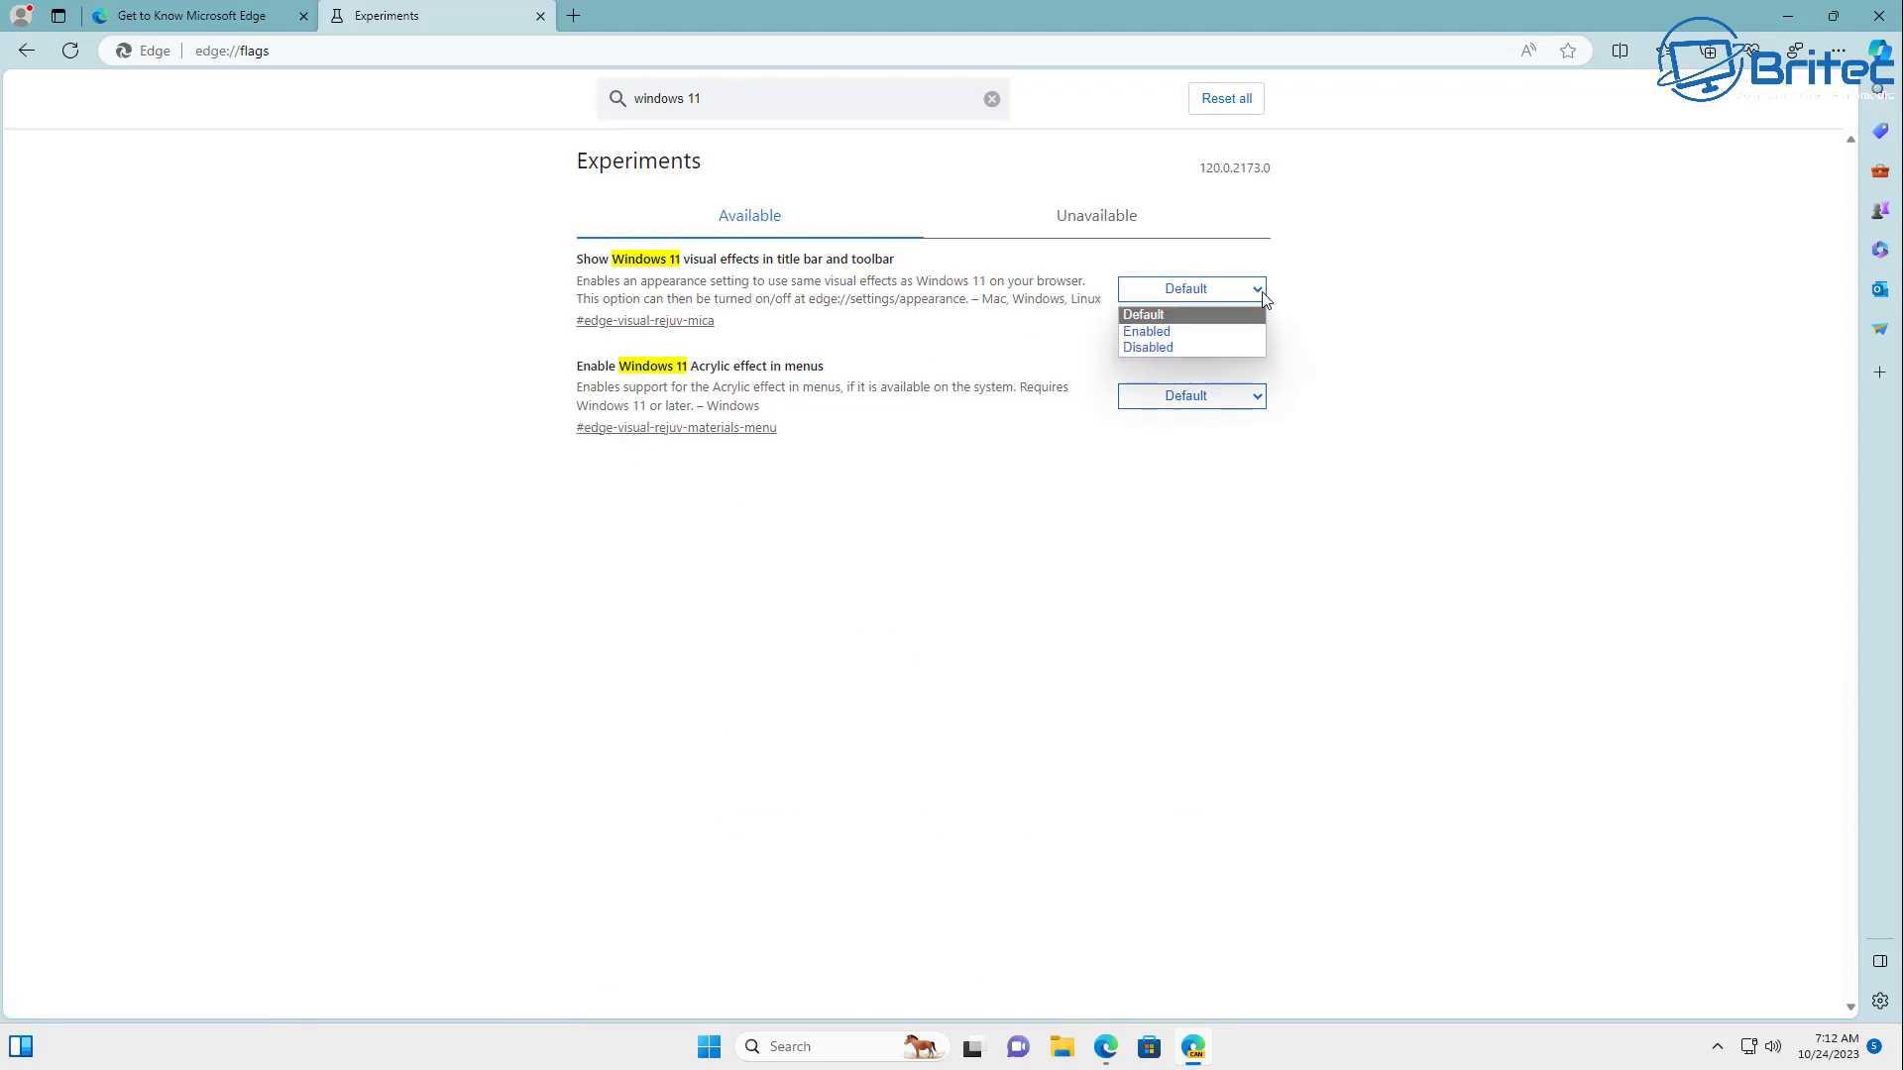
{"action": "left_click", "coordinate": [1183, 337]}
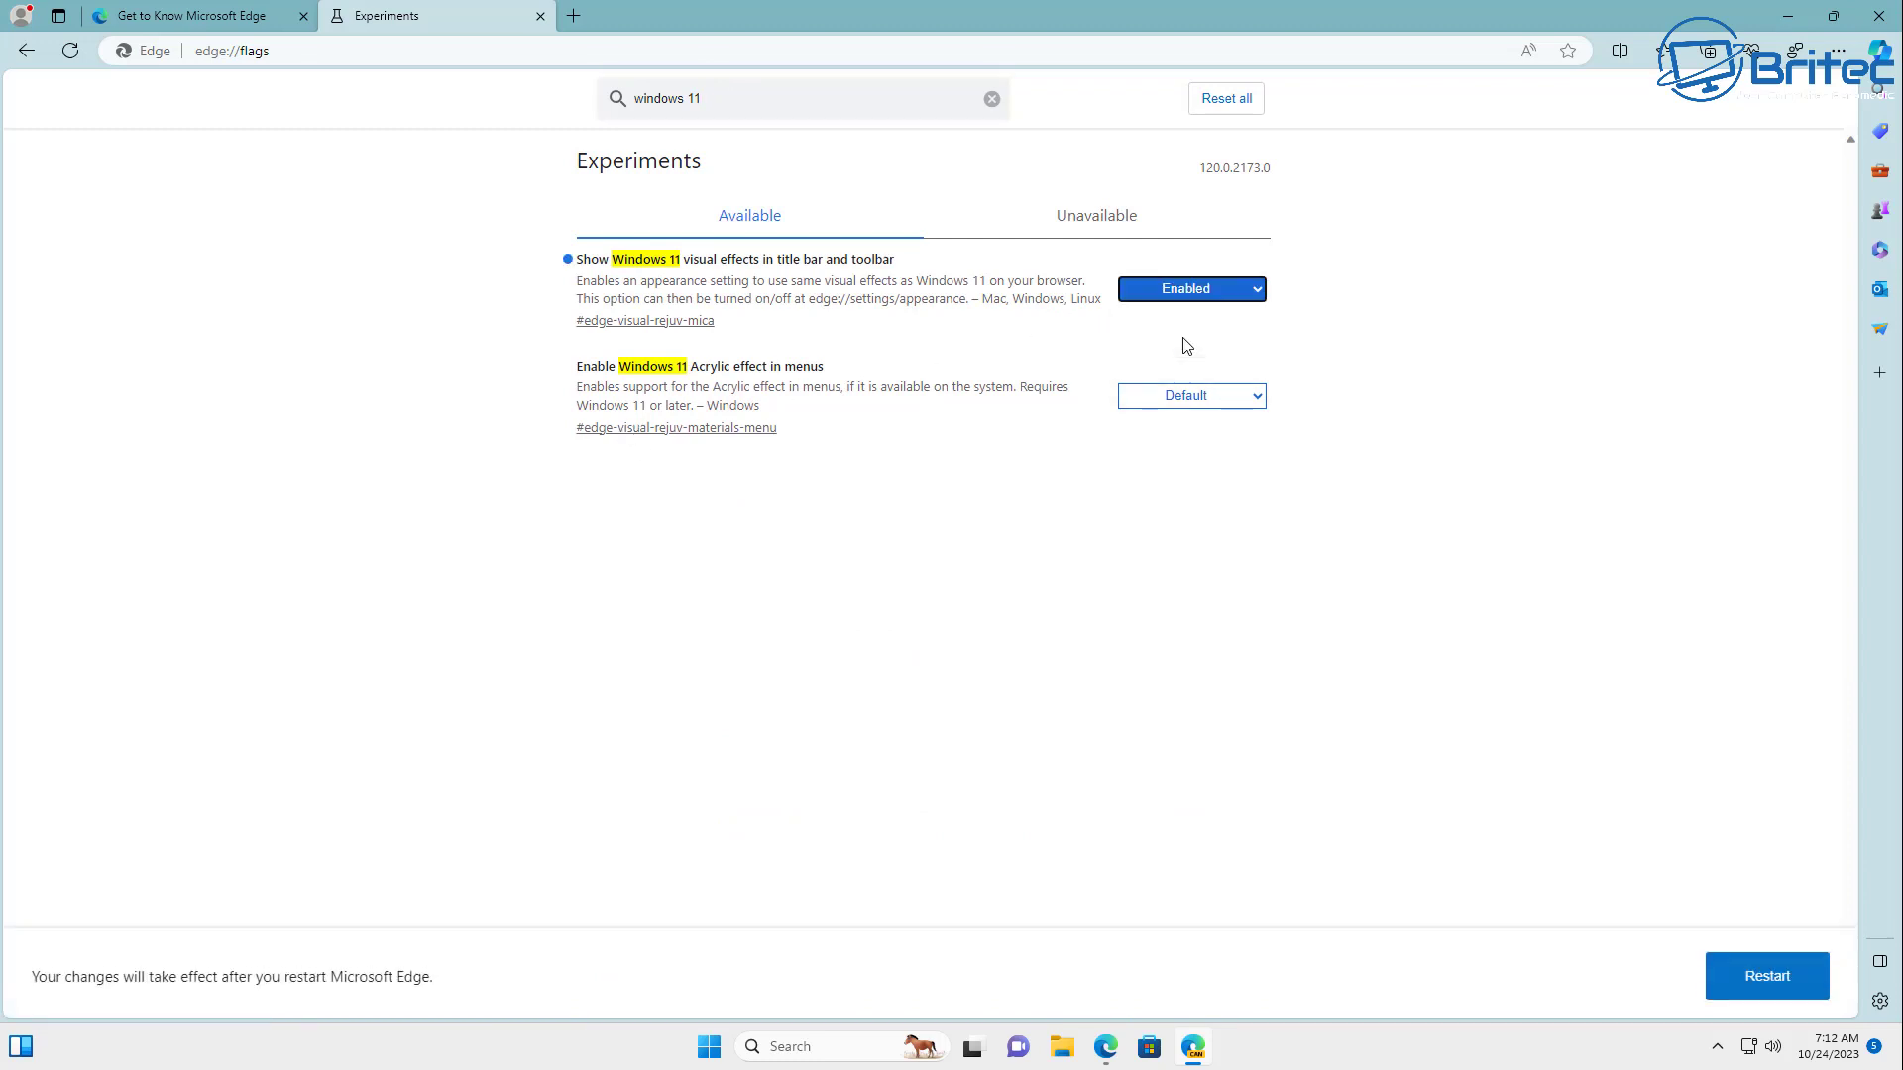
{"action": "left_click", "coordinate": [1261, 401]}
{"action": "left_click", "coordinate": [1199, 437]}
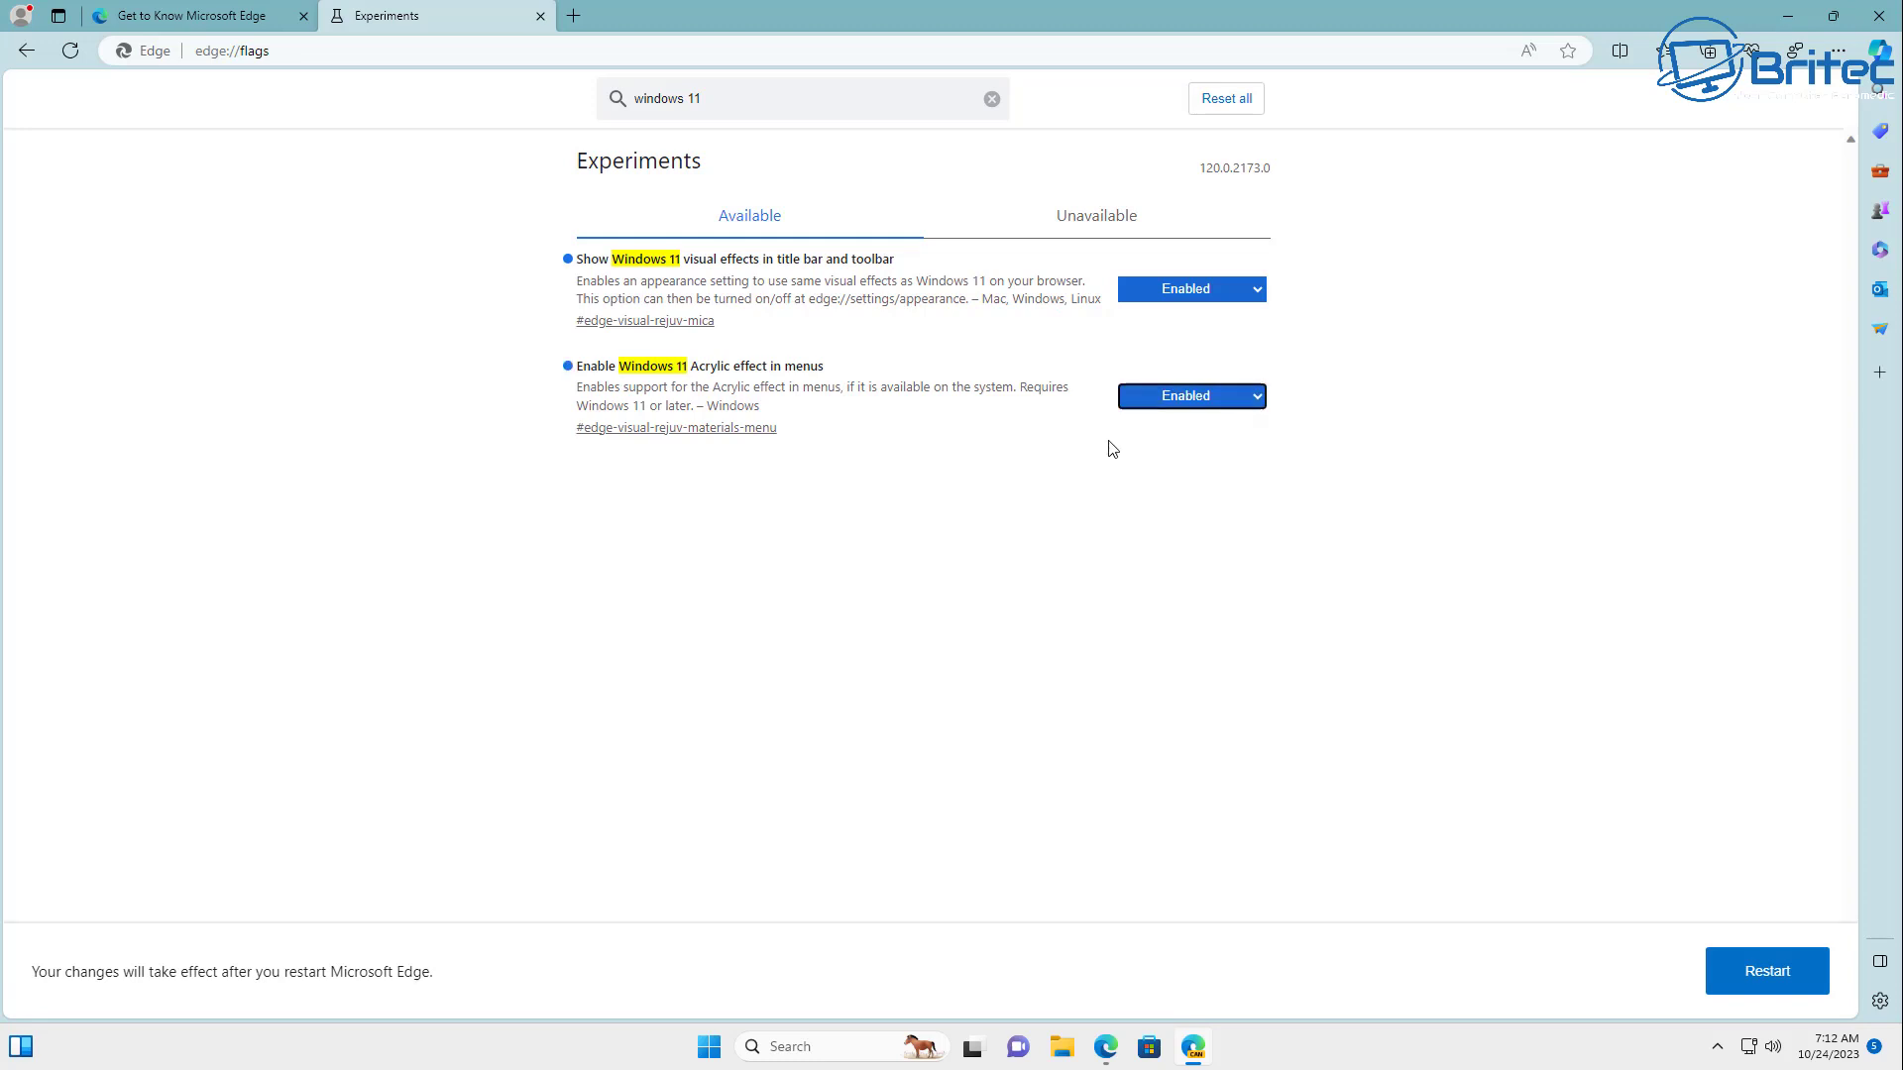
{"action": "left_click", "coordinate": [1759, 979]}
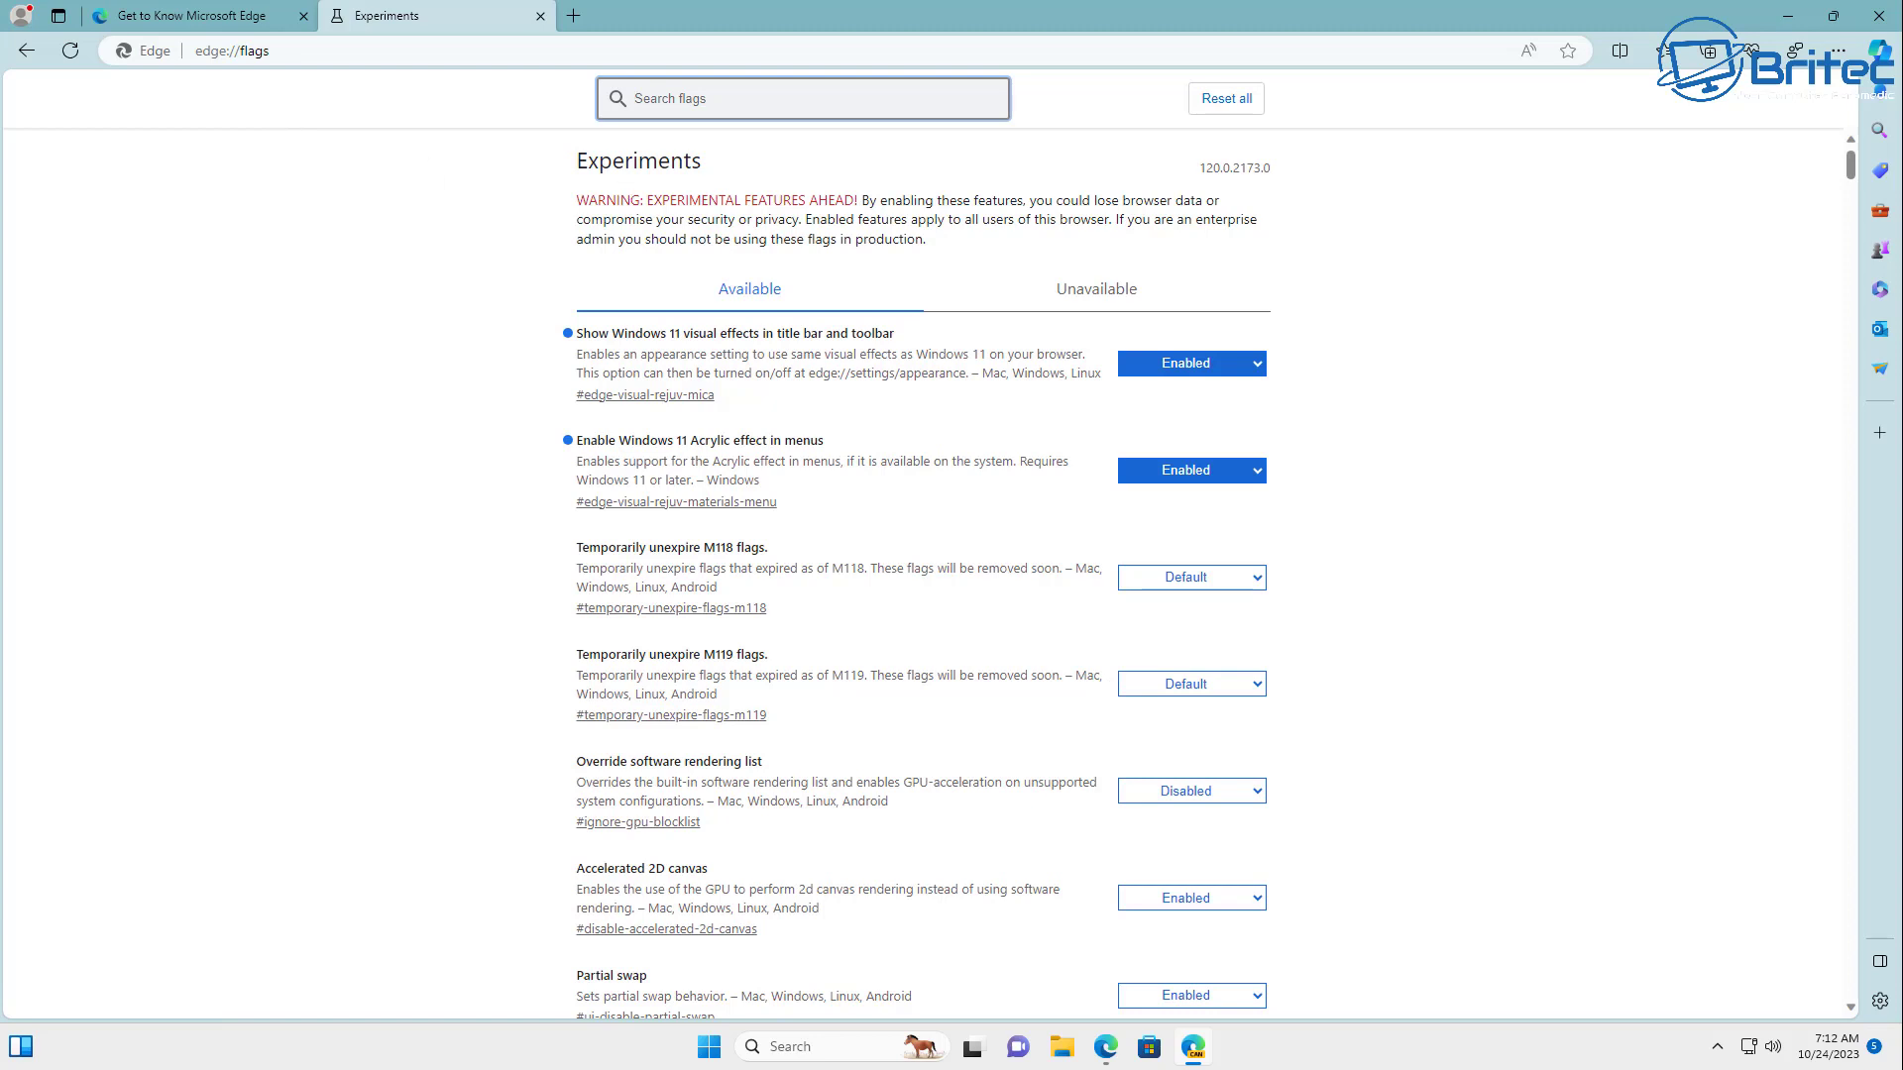
In Appearance settings, choose the Default theme and enable Windows 11 title bar/toolbar effects, then restart.
{"action": "left_click", "coordinate": [1838, 54]}
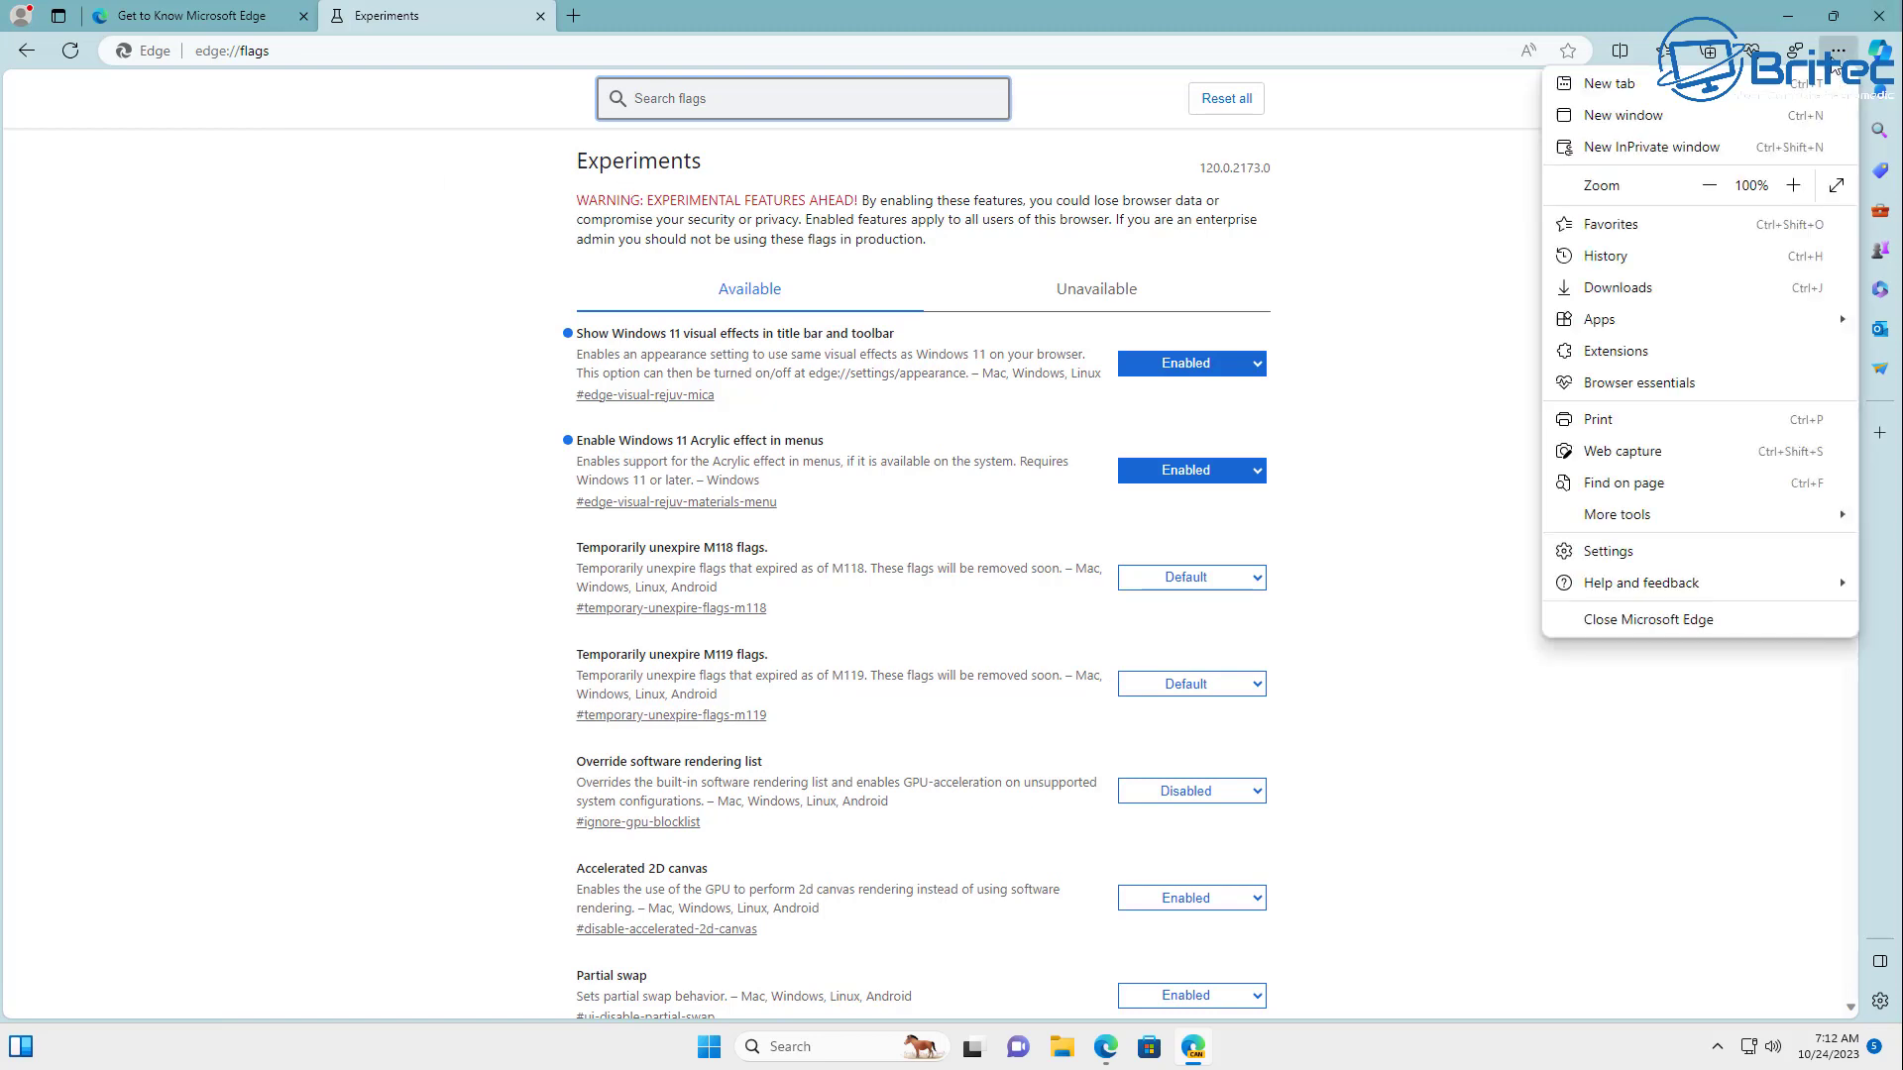
{"action": "left_click", "coordinate": [1621, 553]}
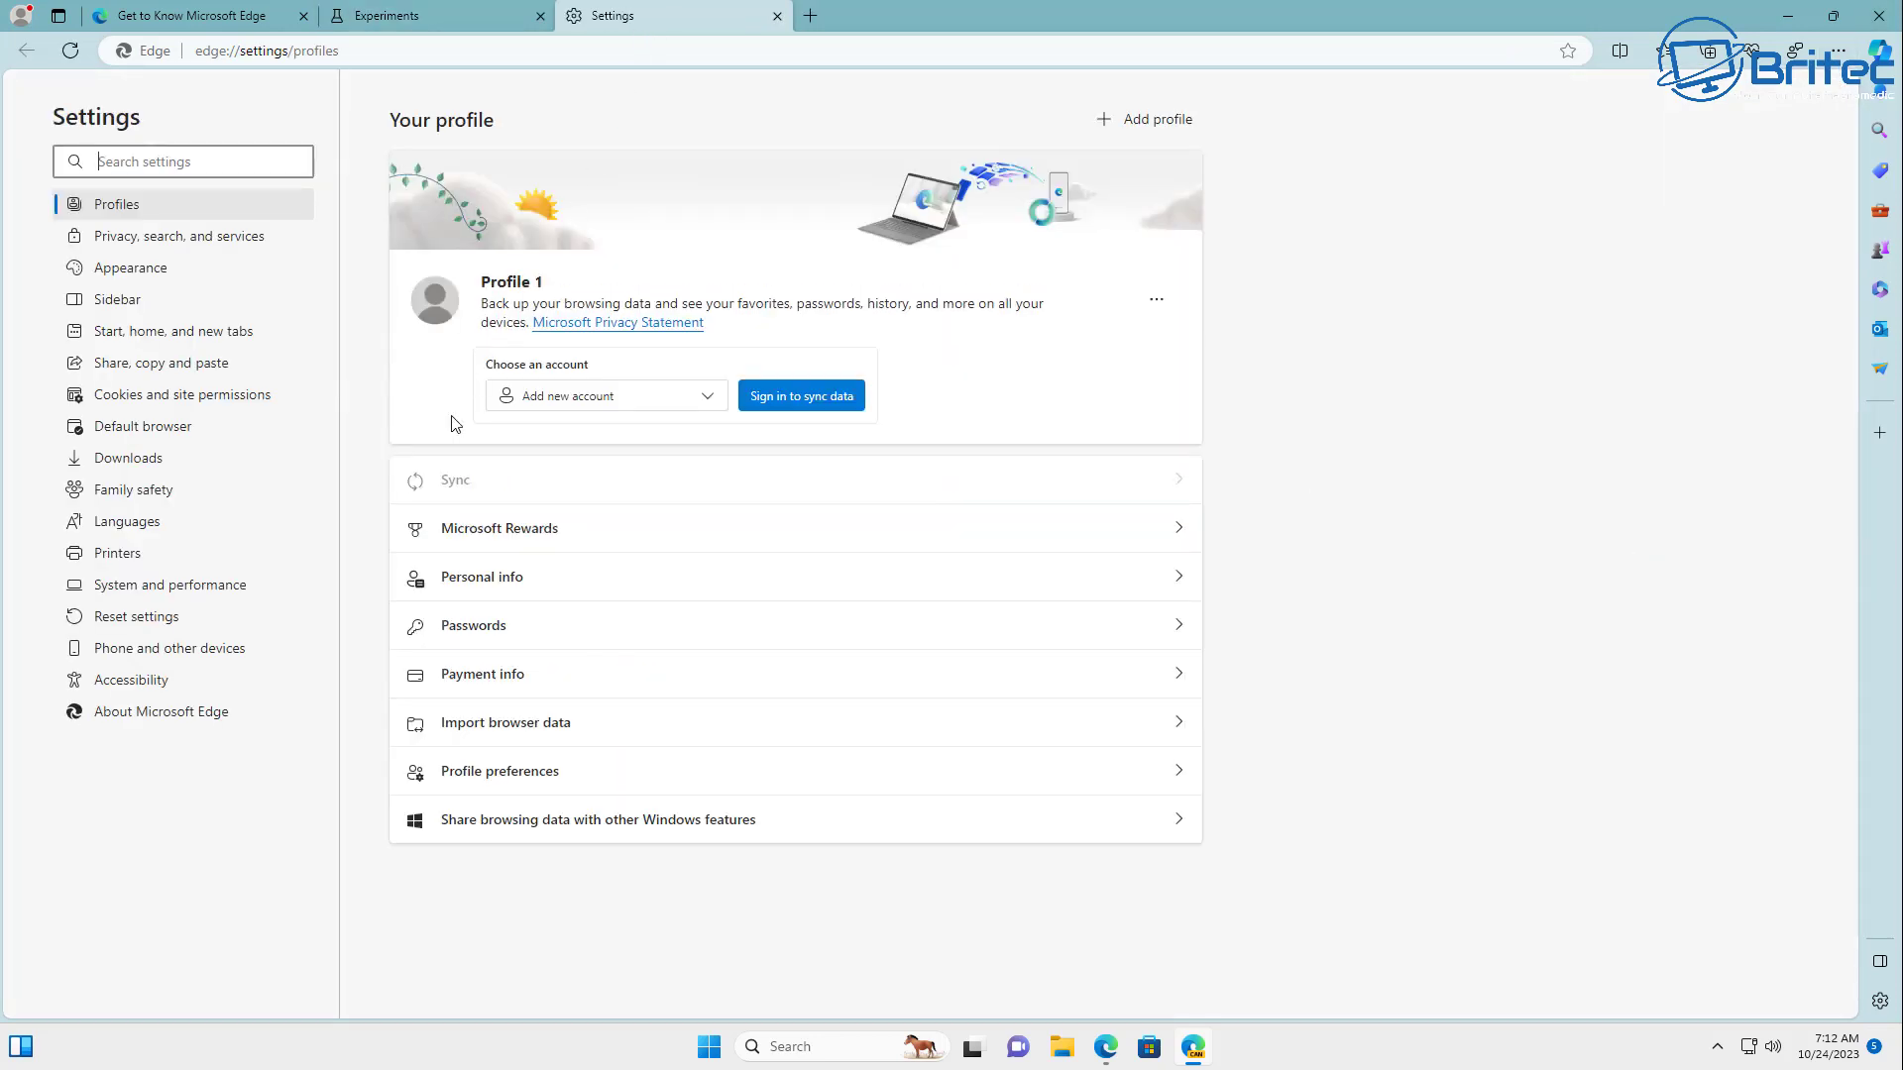
{"action": "left_click", "coordinate": [151, 273]}
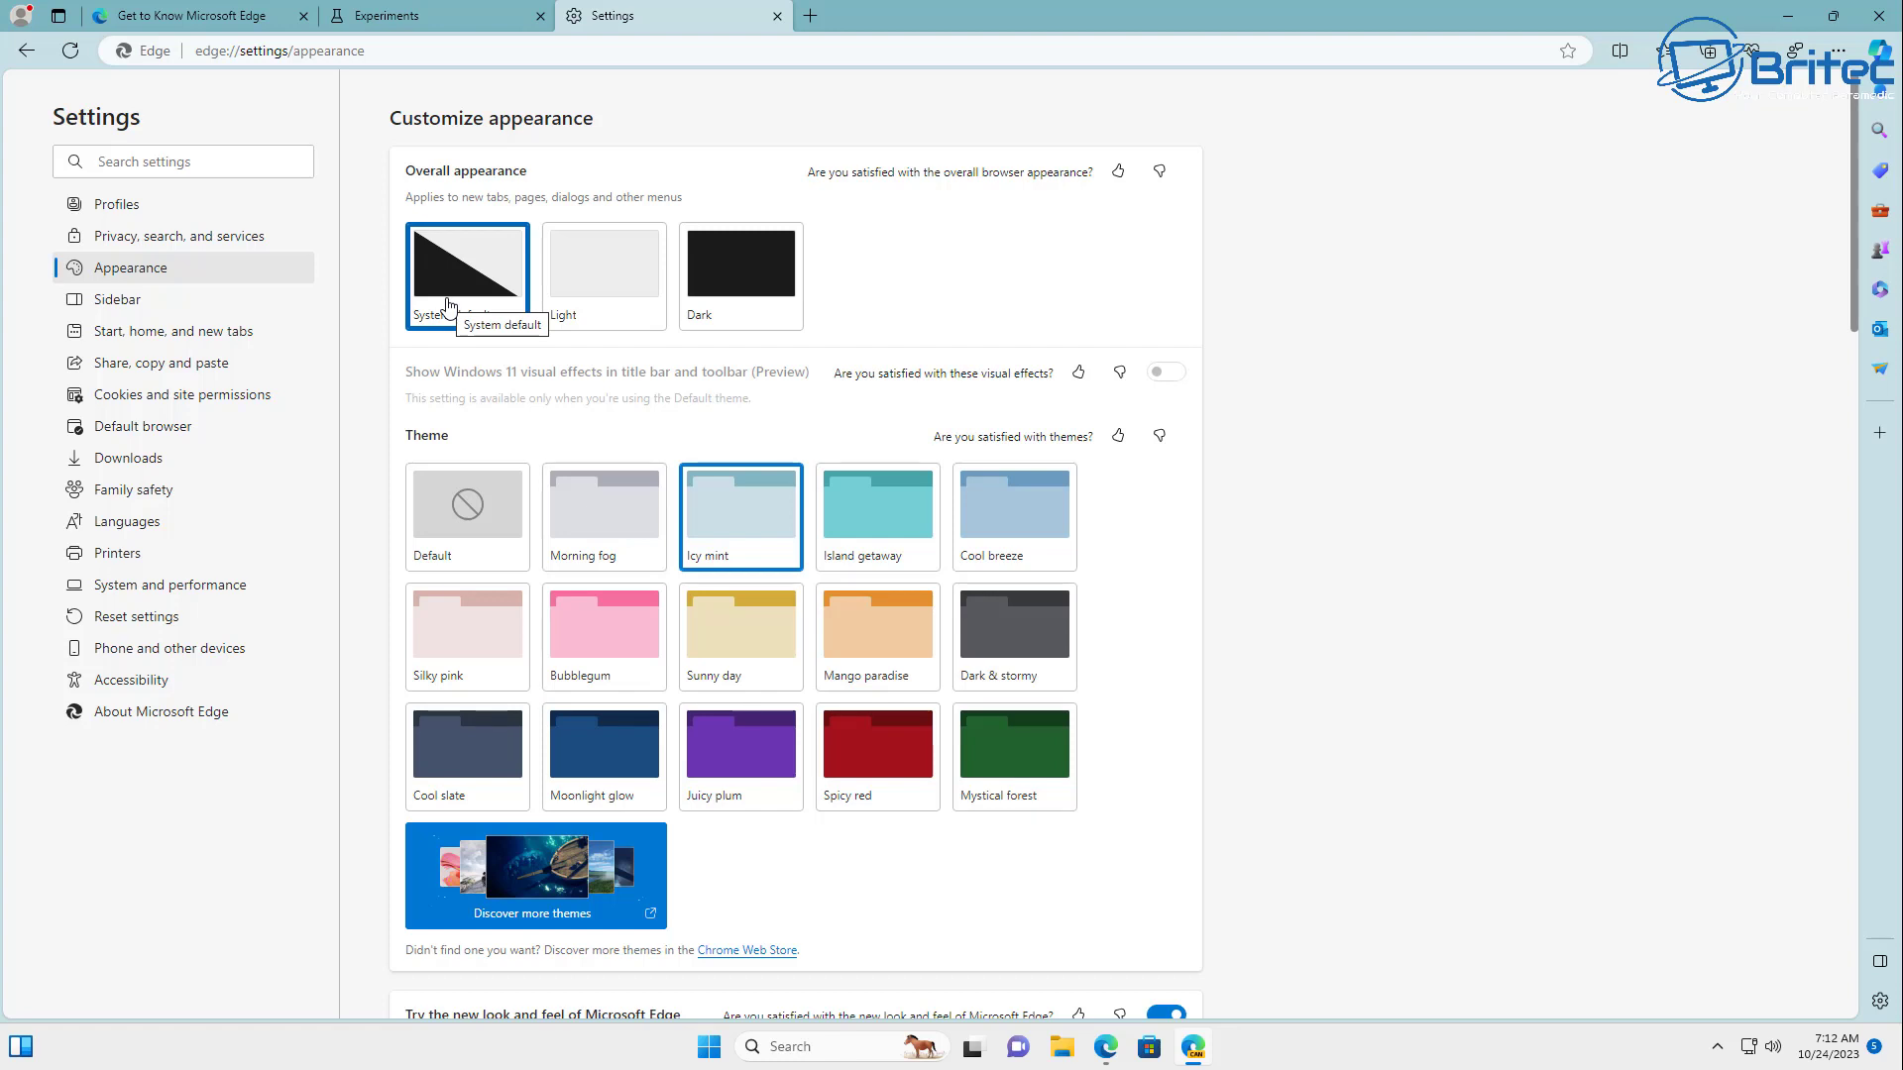
{"action": "left_click", "coordinate": [464, 525]}
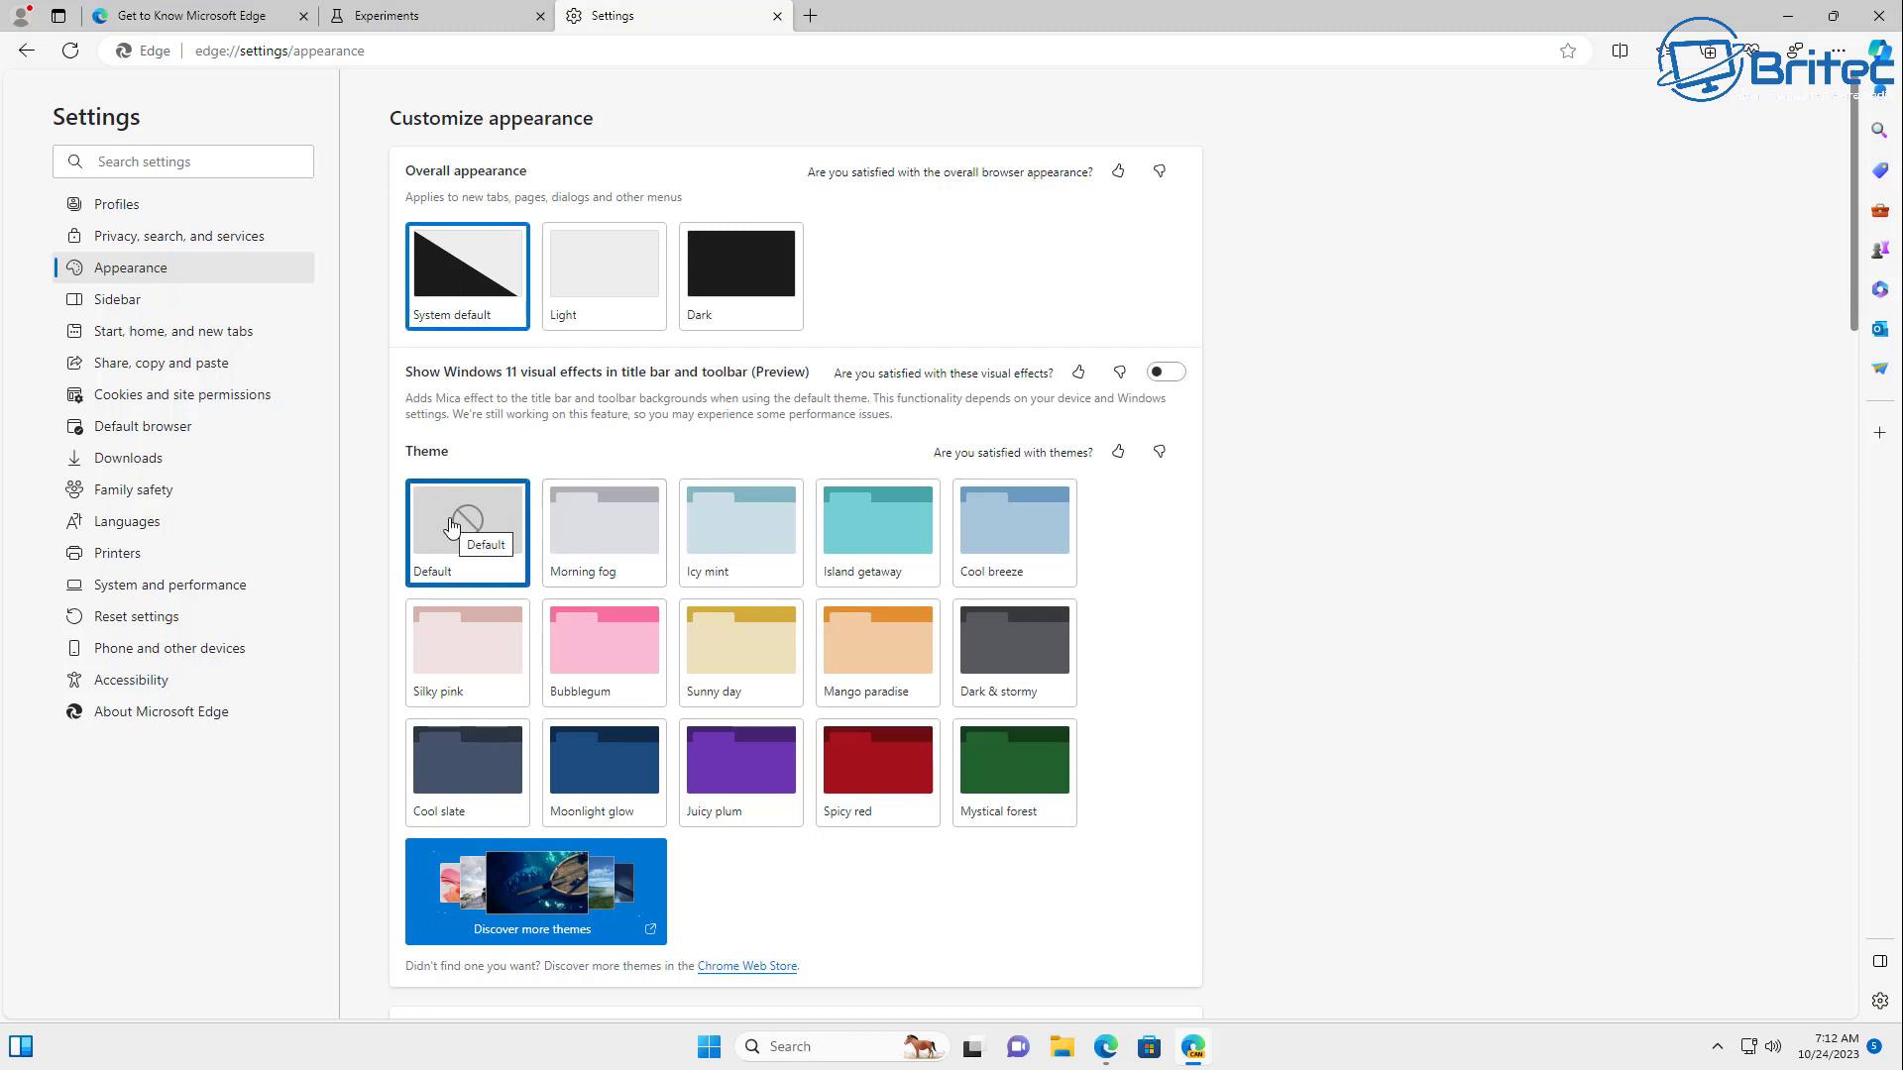
{"action": "left_click", "coordinate": [1167, 373]}
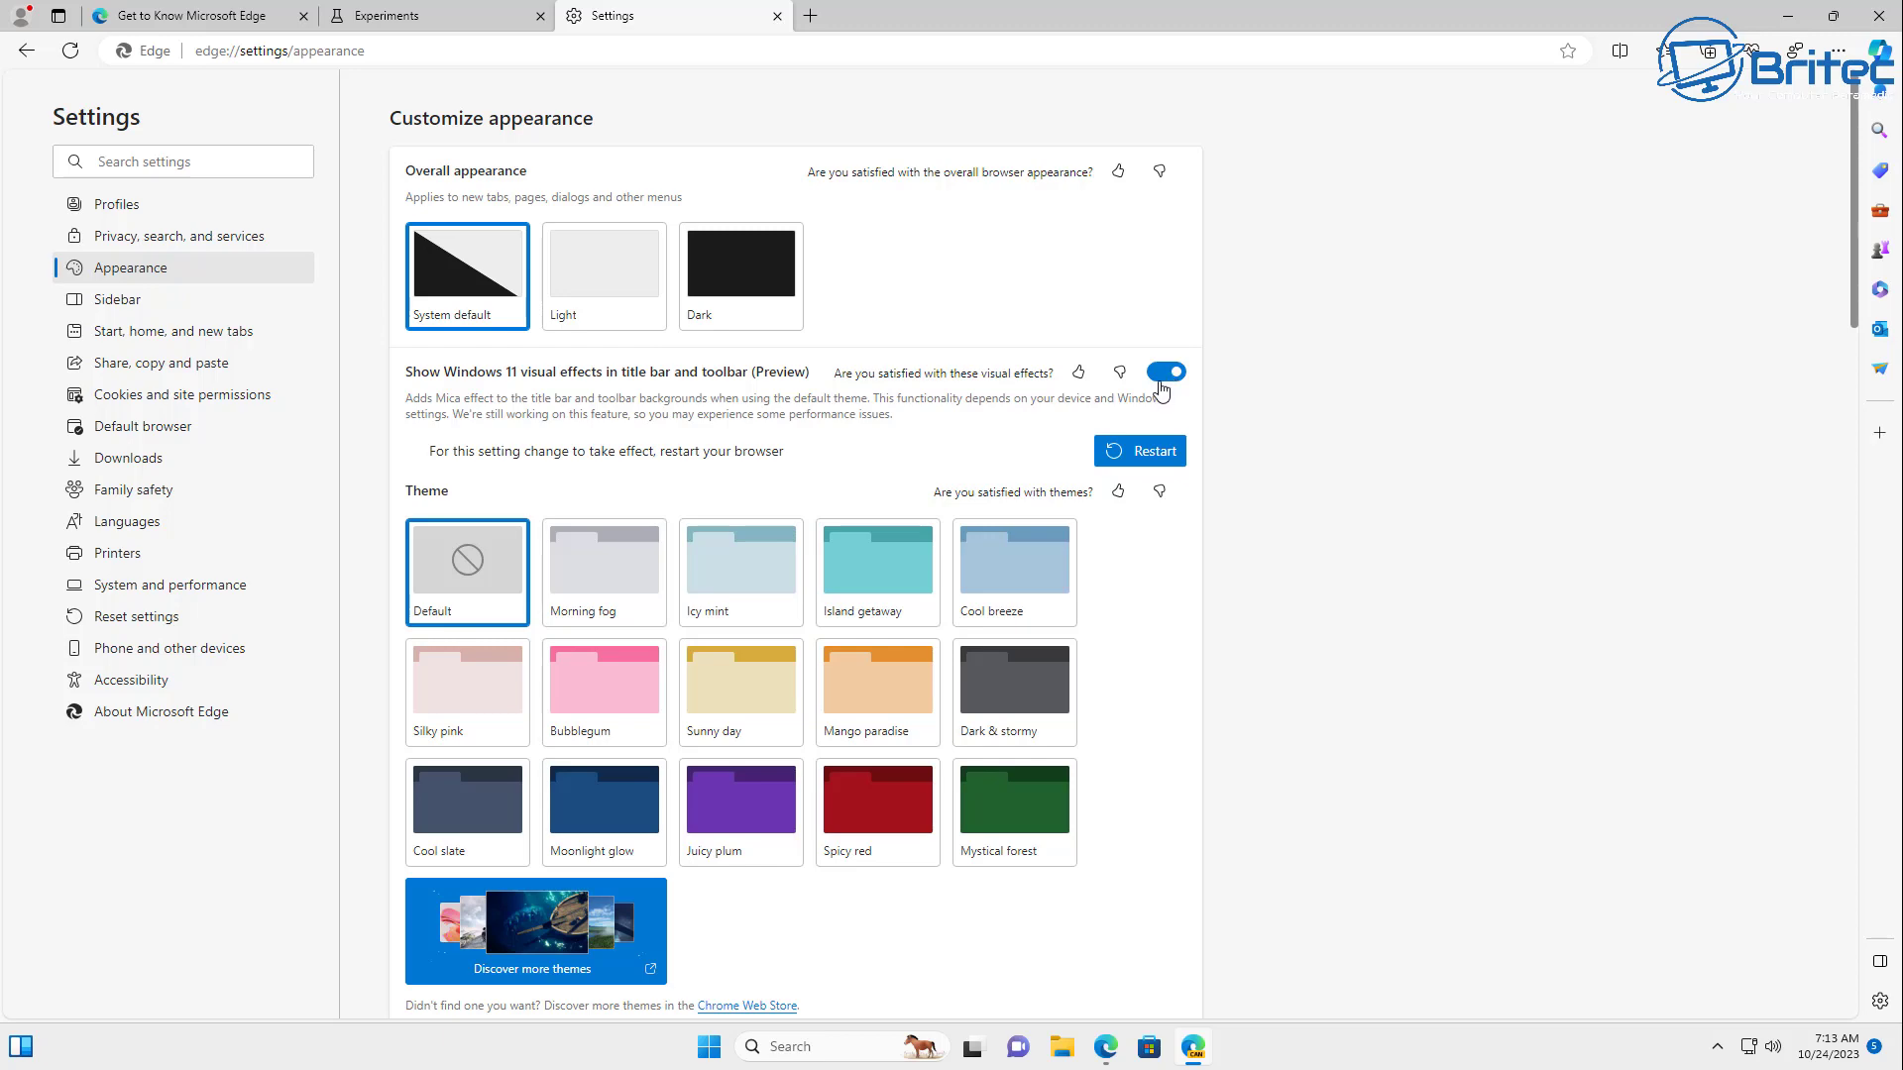
{"action": "left_click", "coordinate": [1154, 451]}
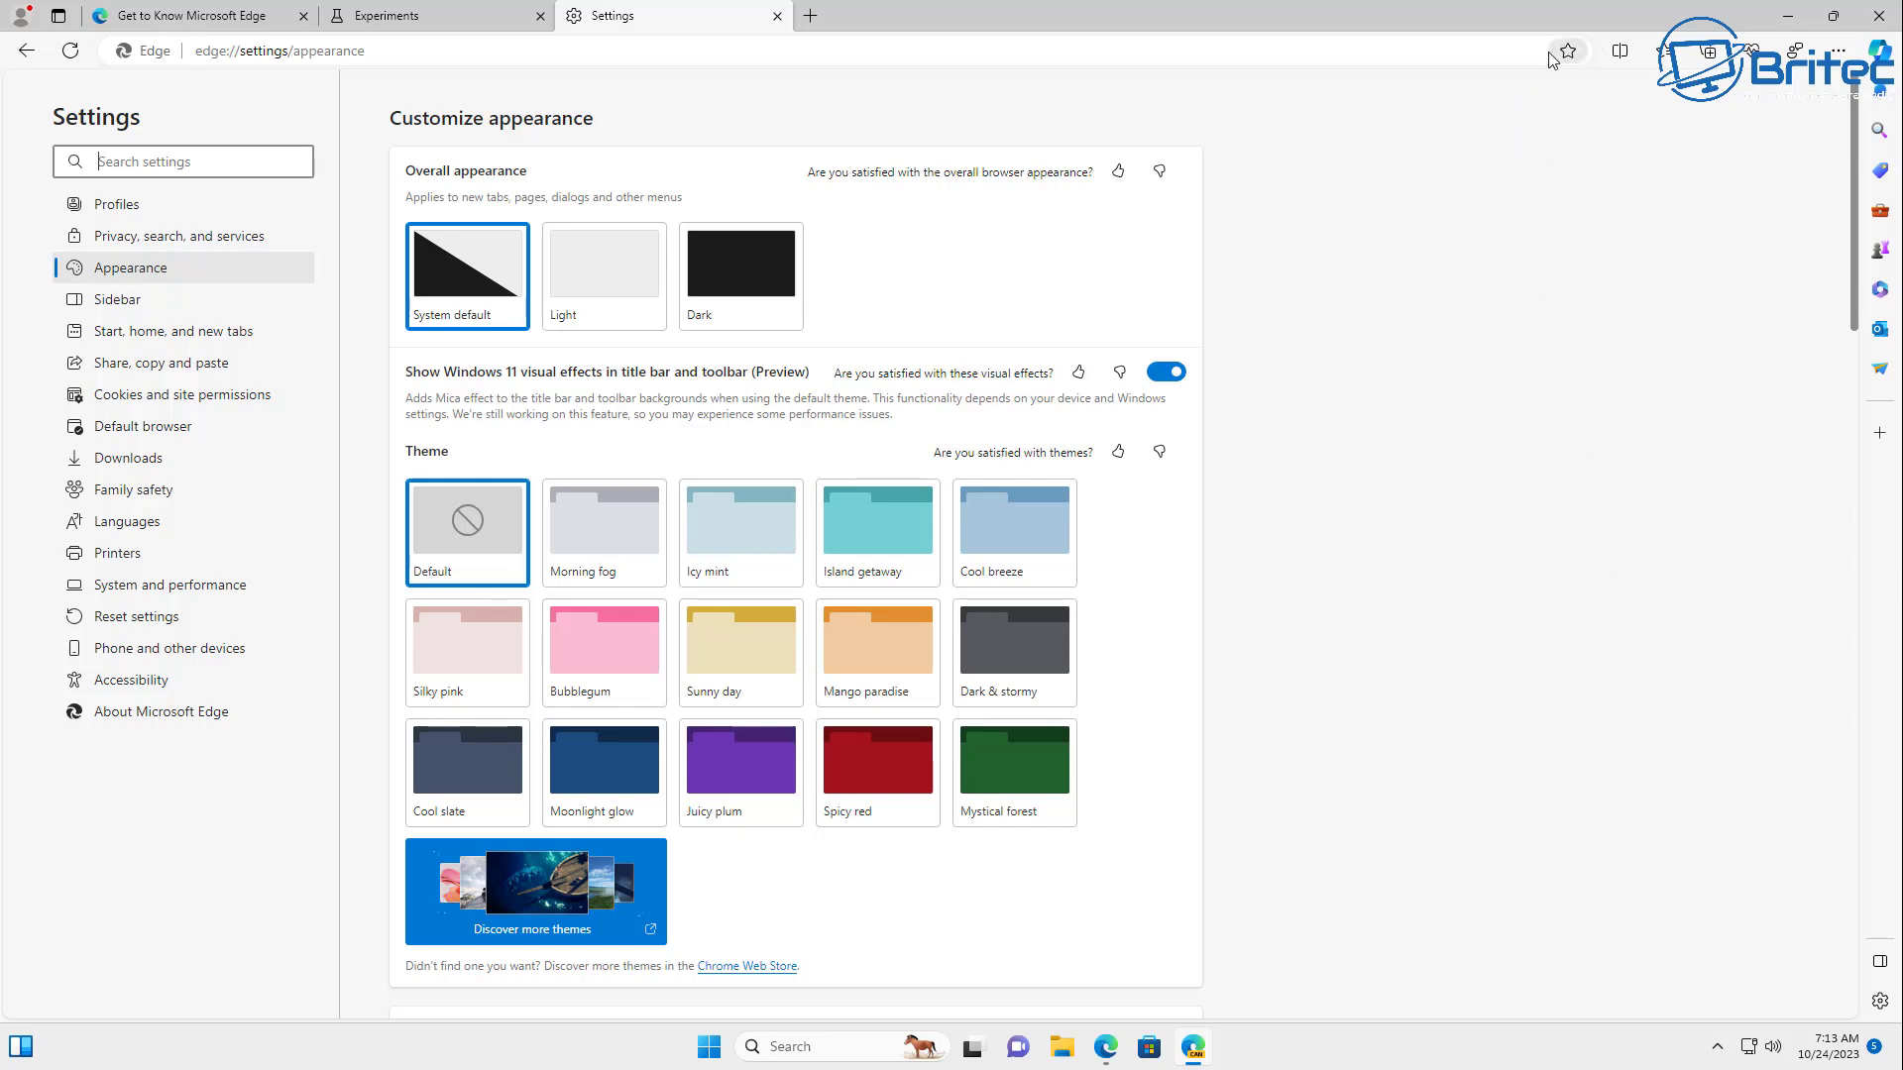
Dismiss the Edge menus and search Windows for 'c' to bring up Command Prompt.
{"action": "left_click", "coordinate": [1836, 52]}
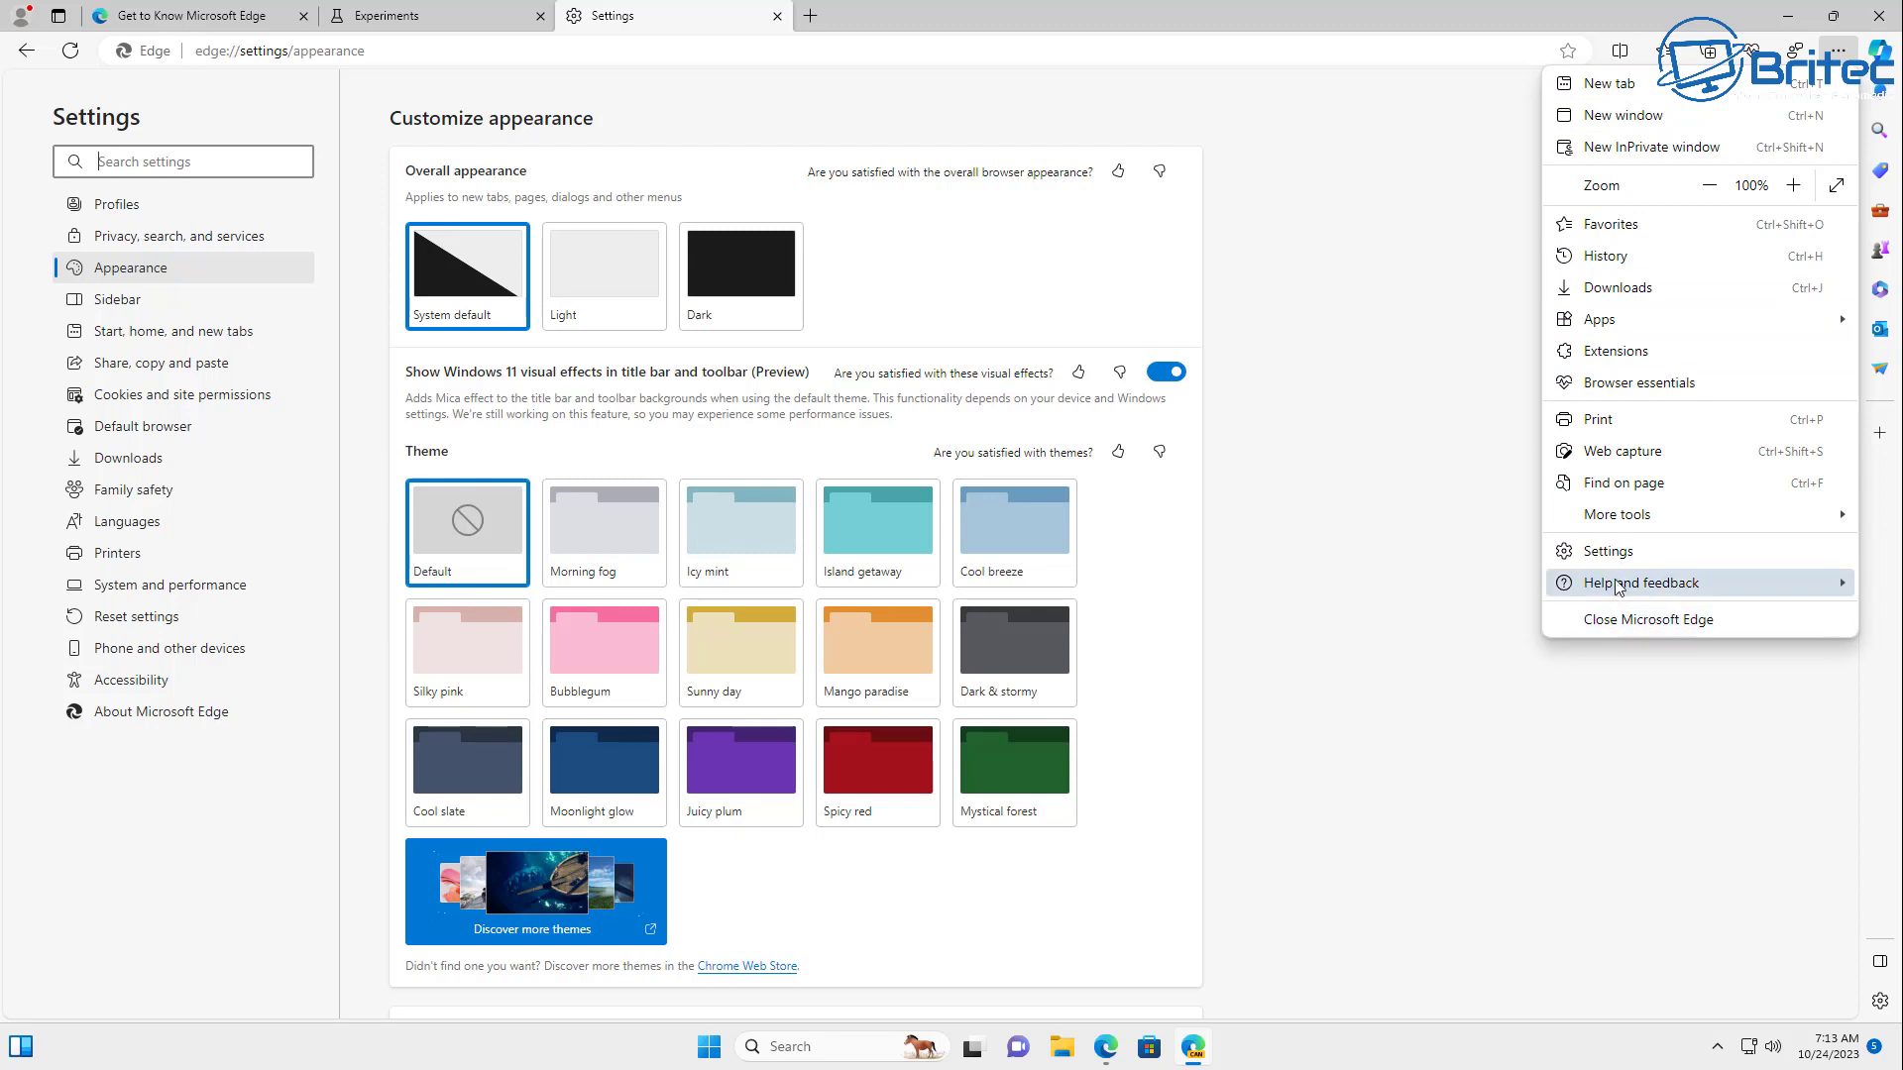
{"action": "left_click", "coordinate": [1399, 117]}
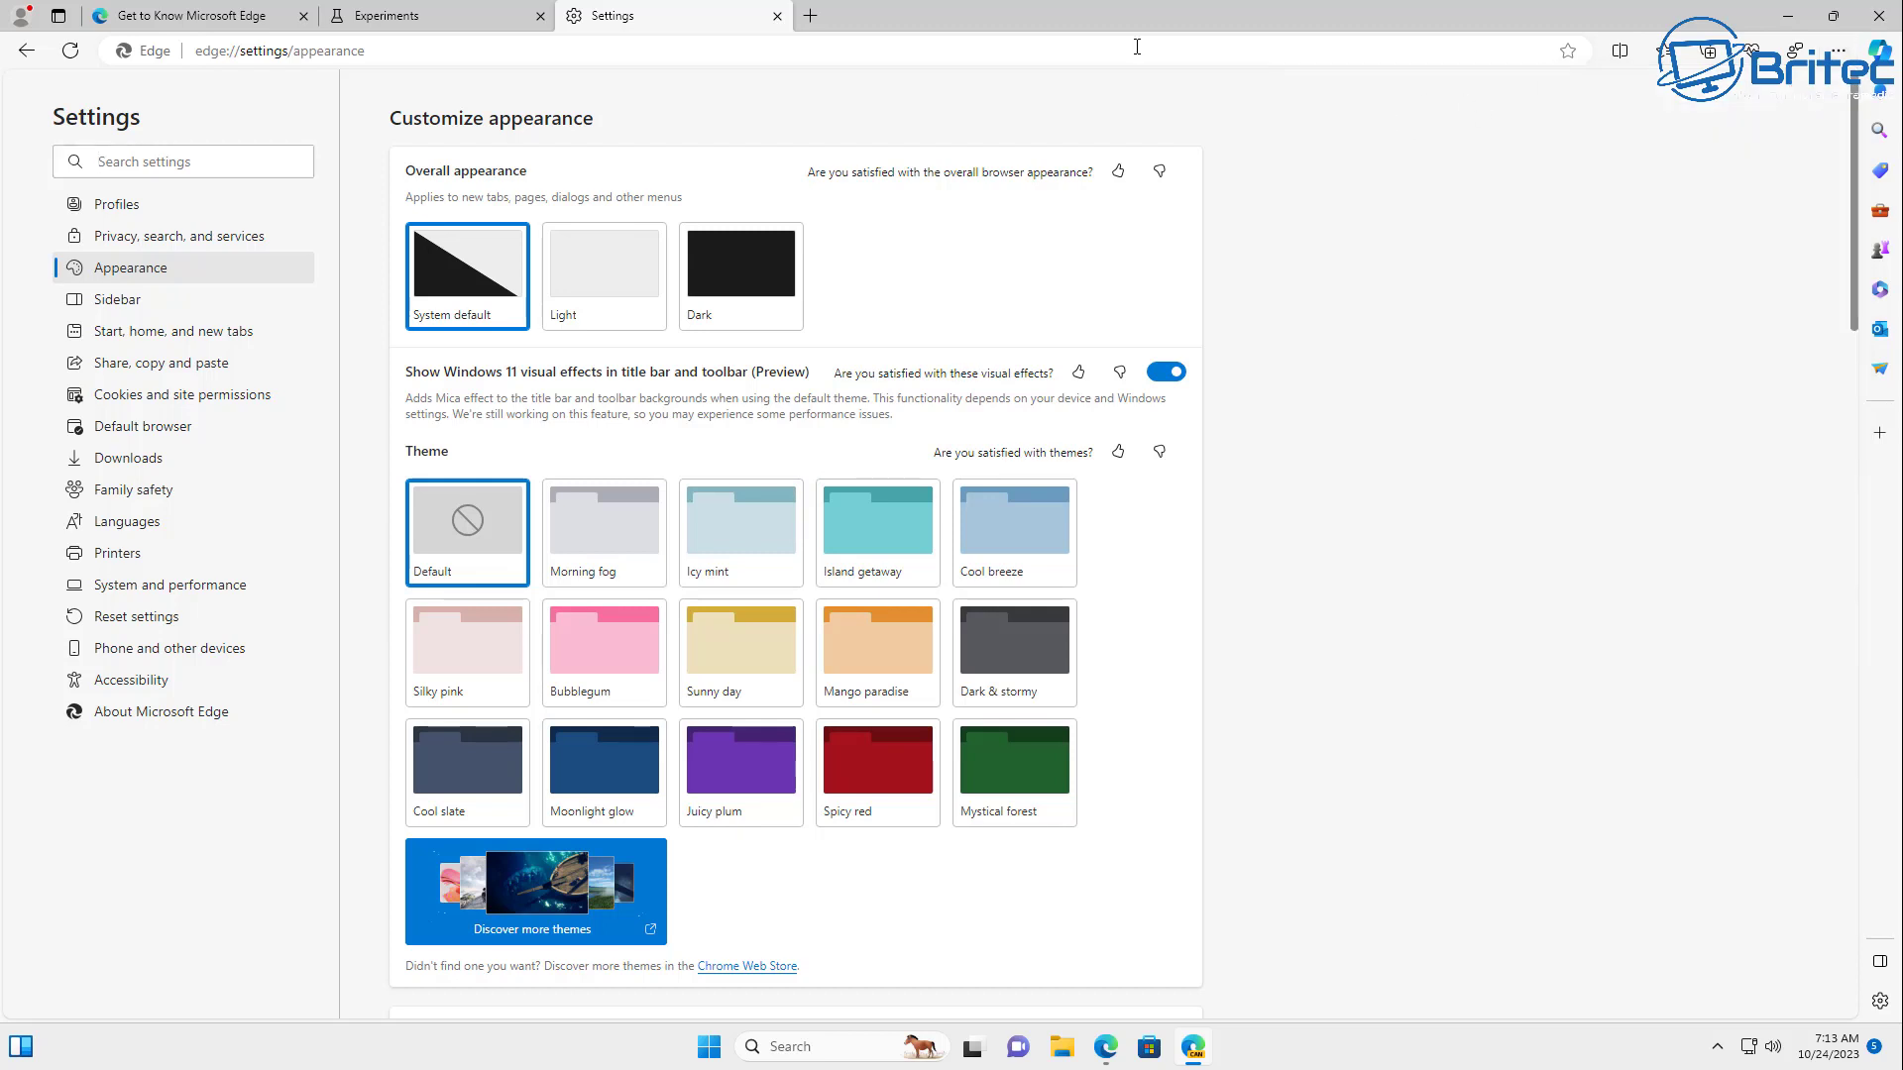
{"action": "right_click", "coordinate": [677, 56]}
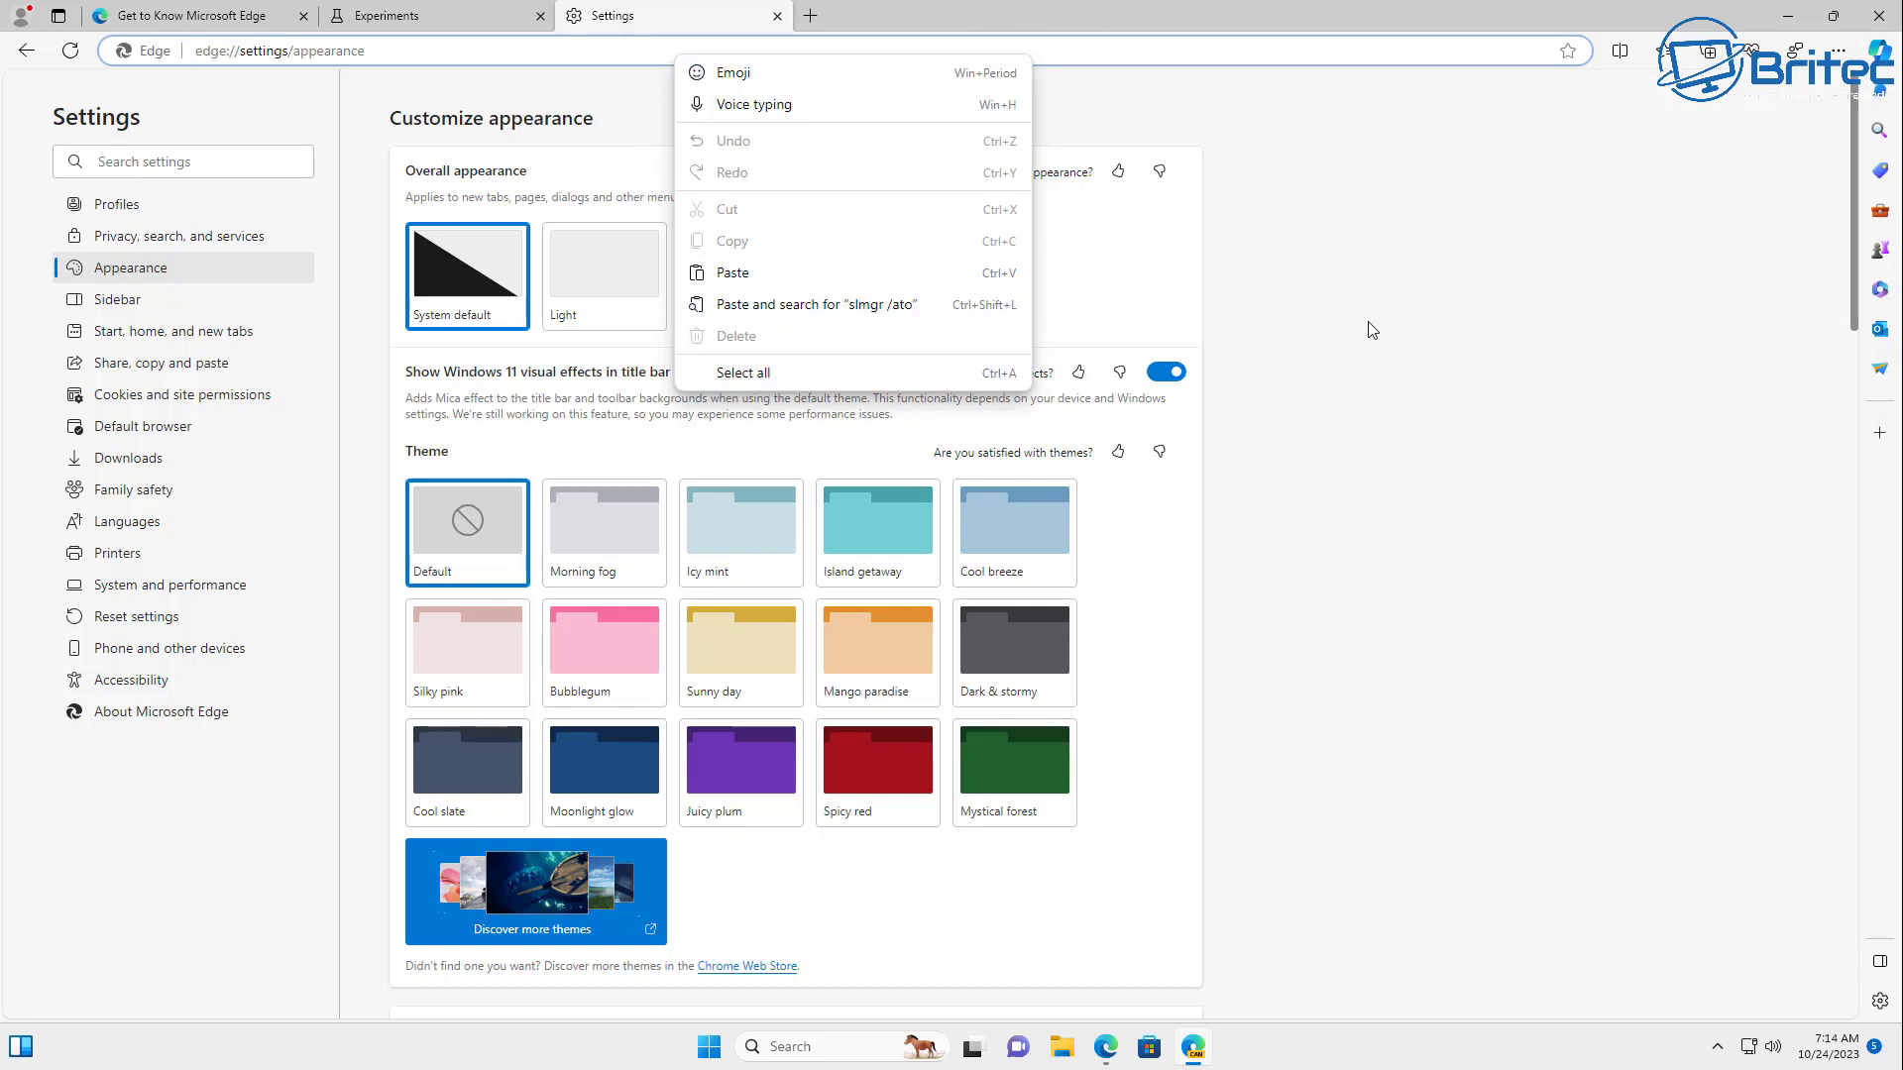
{"action": "left_click", "coordinate": [1394, 322]}
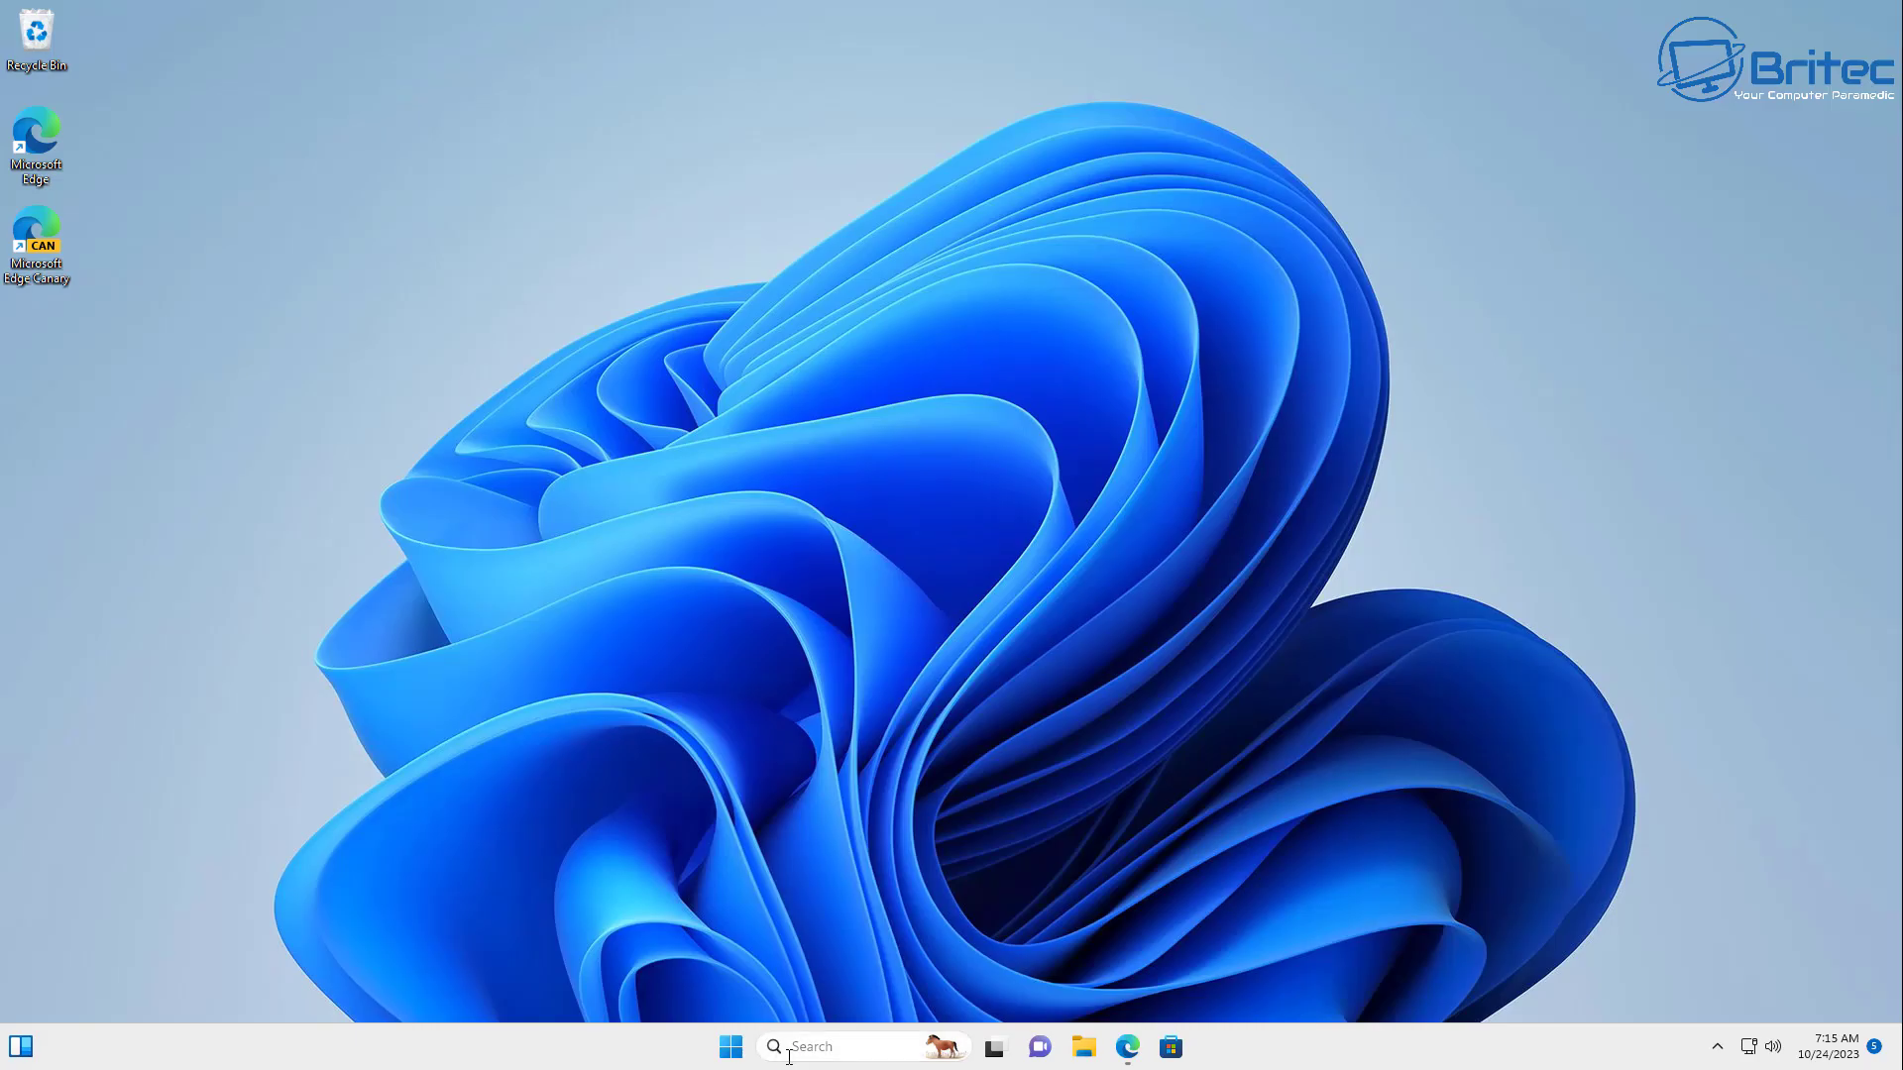
{"action": "left_click", "coordinate": [800, 1025]}
{"action": "type", "text": "c"}
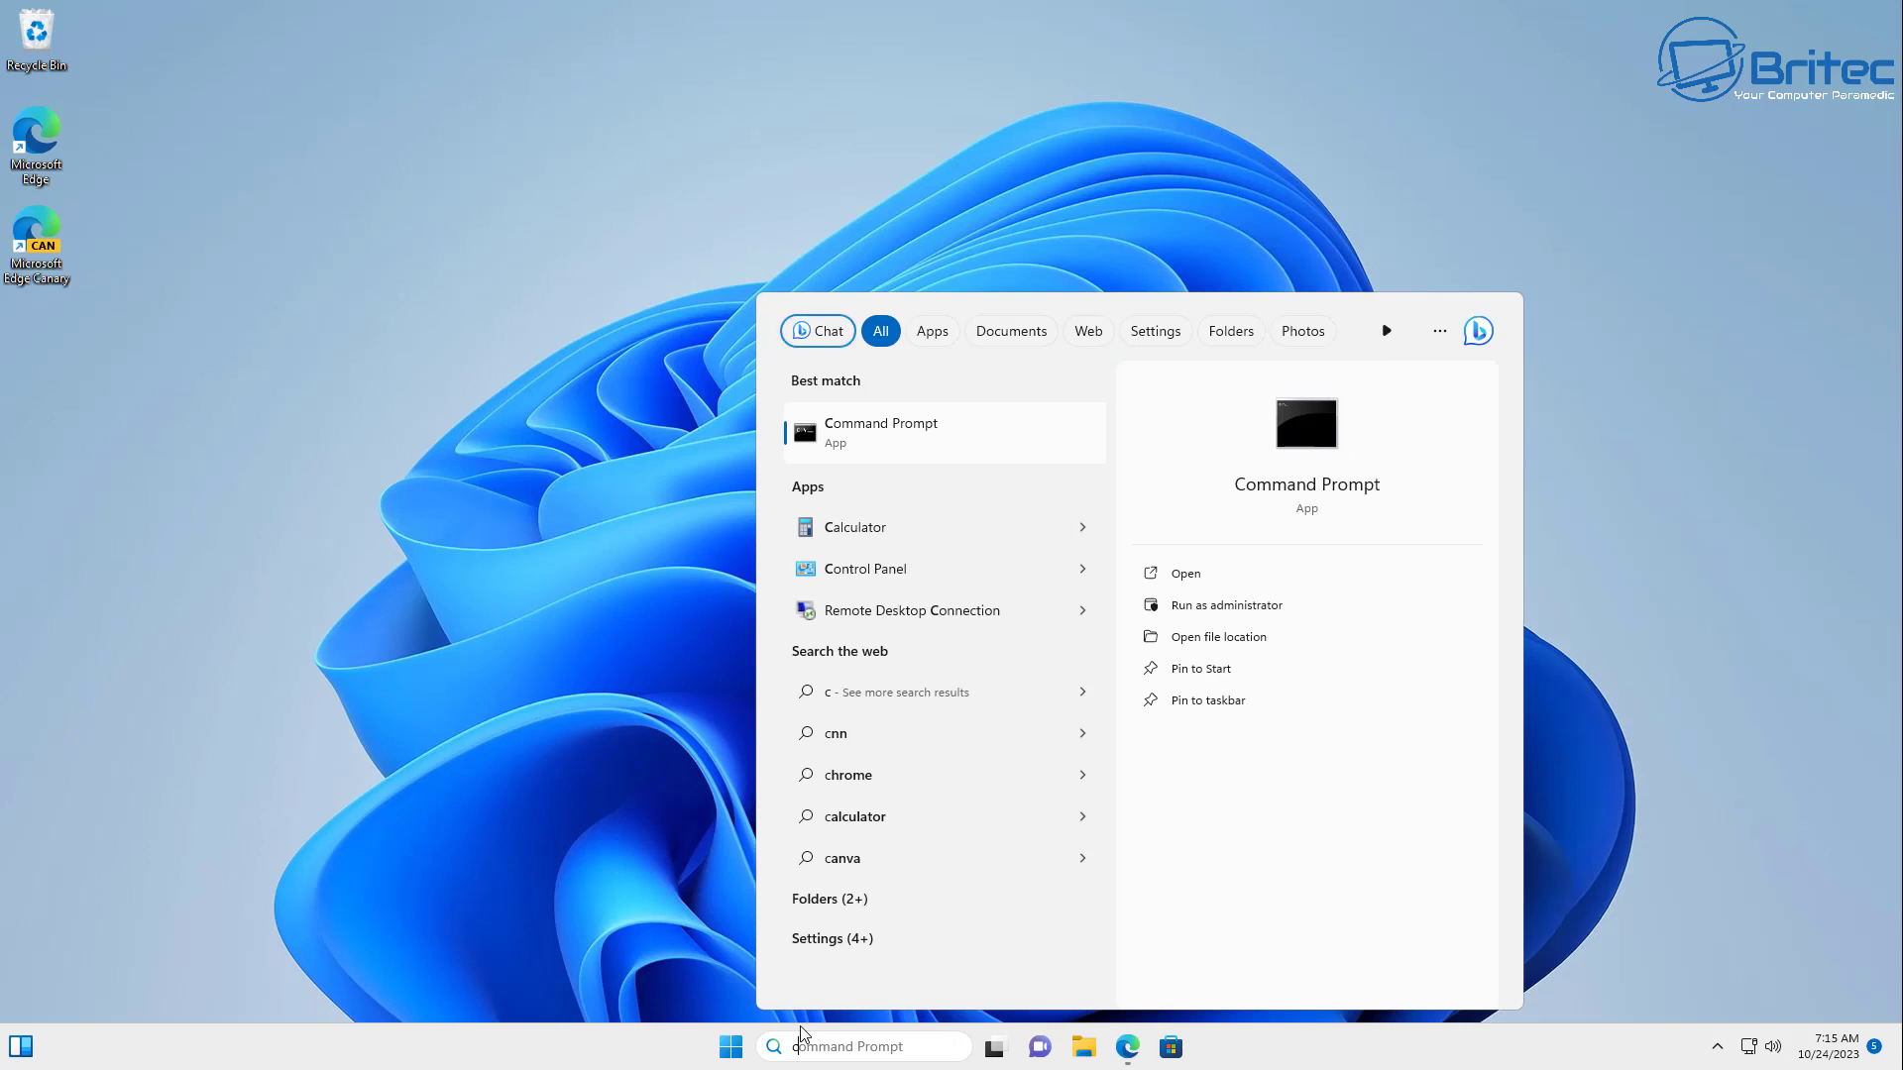
In Control Panel's Programs and Features, confirm Microsoft Edge Canary 120.0.2173.0 is installed.
{"action": "left_click", "coordinate": [895, 583]}
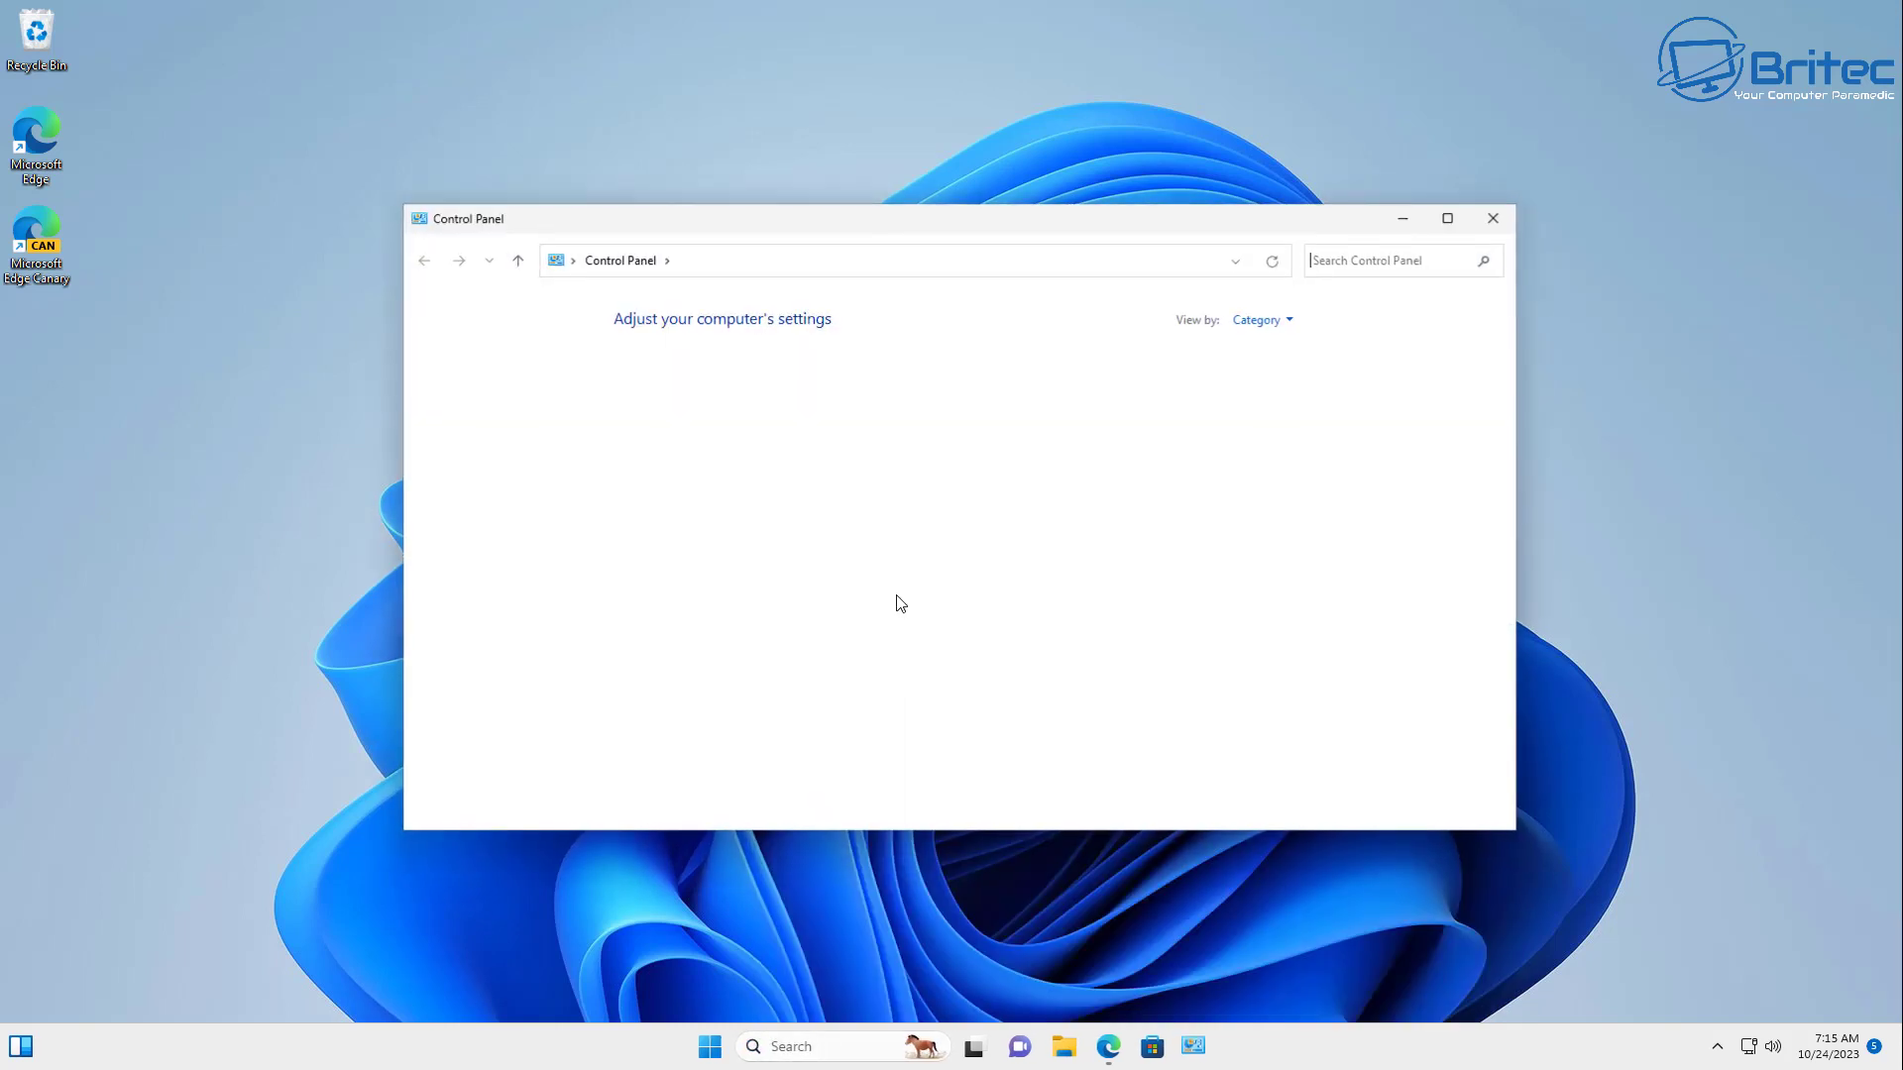
{"action": "left_click", "coordinate": [708, 569]}
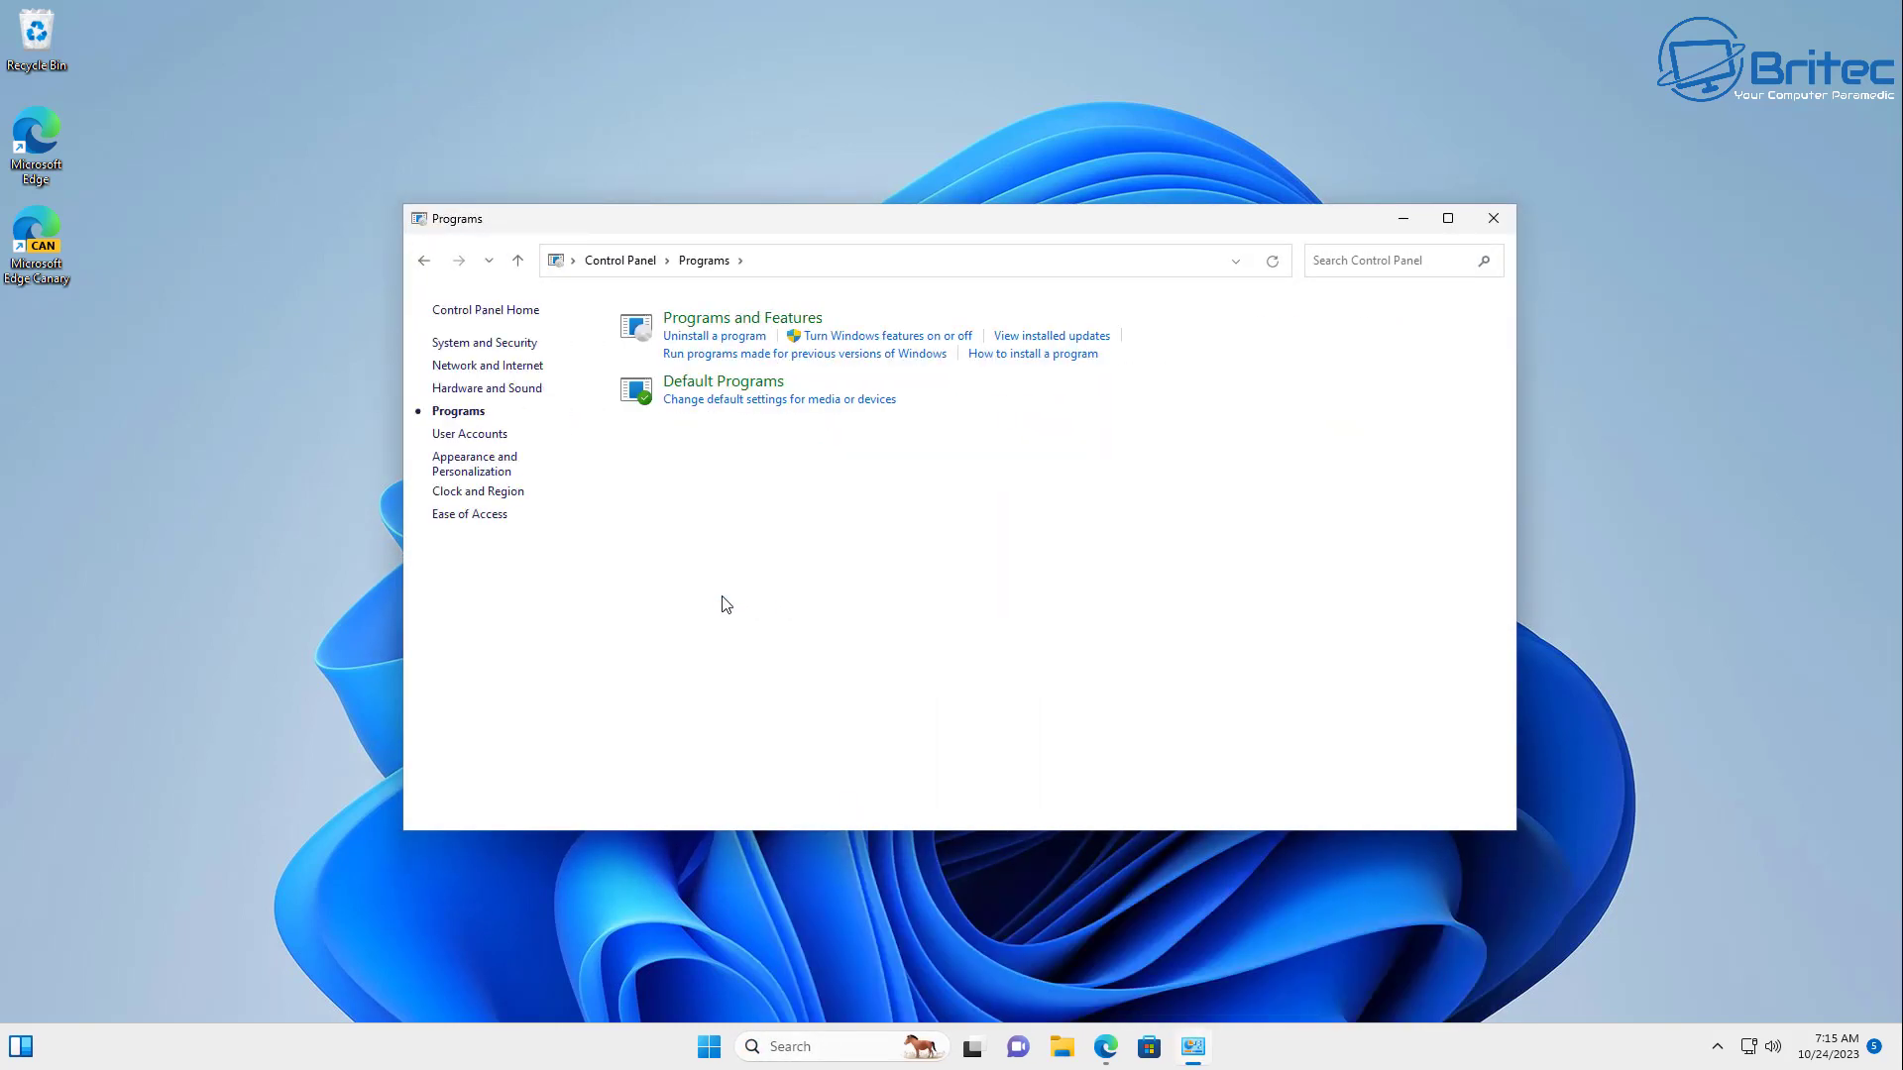
{"action": "left_click", "coordinate": [717, 337]}
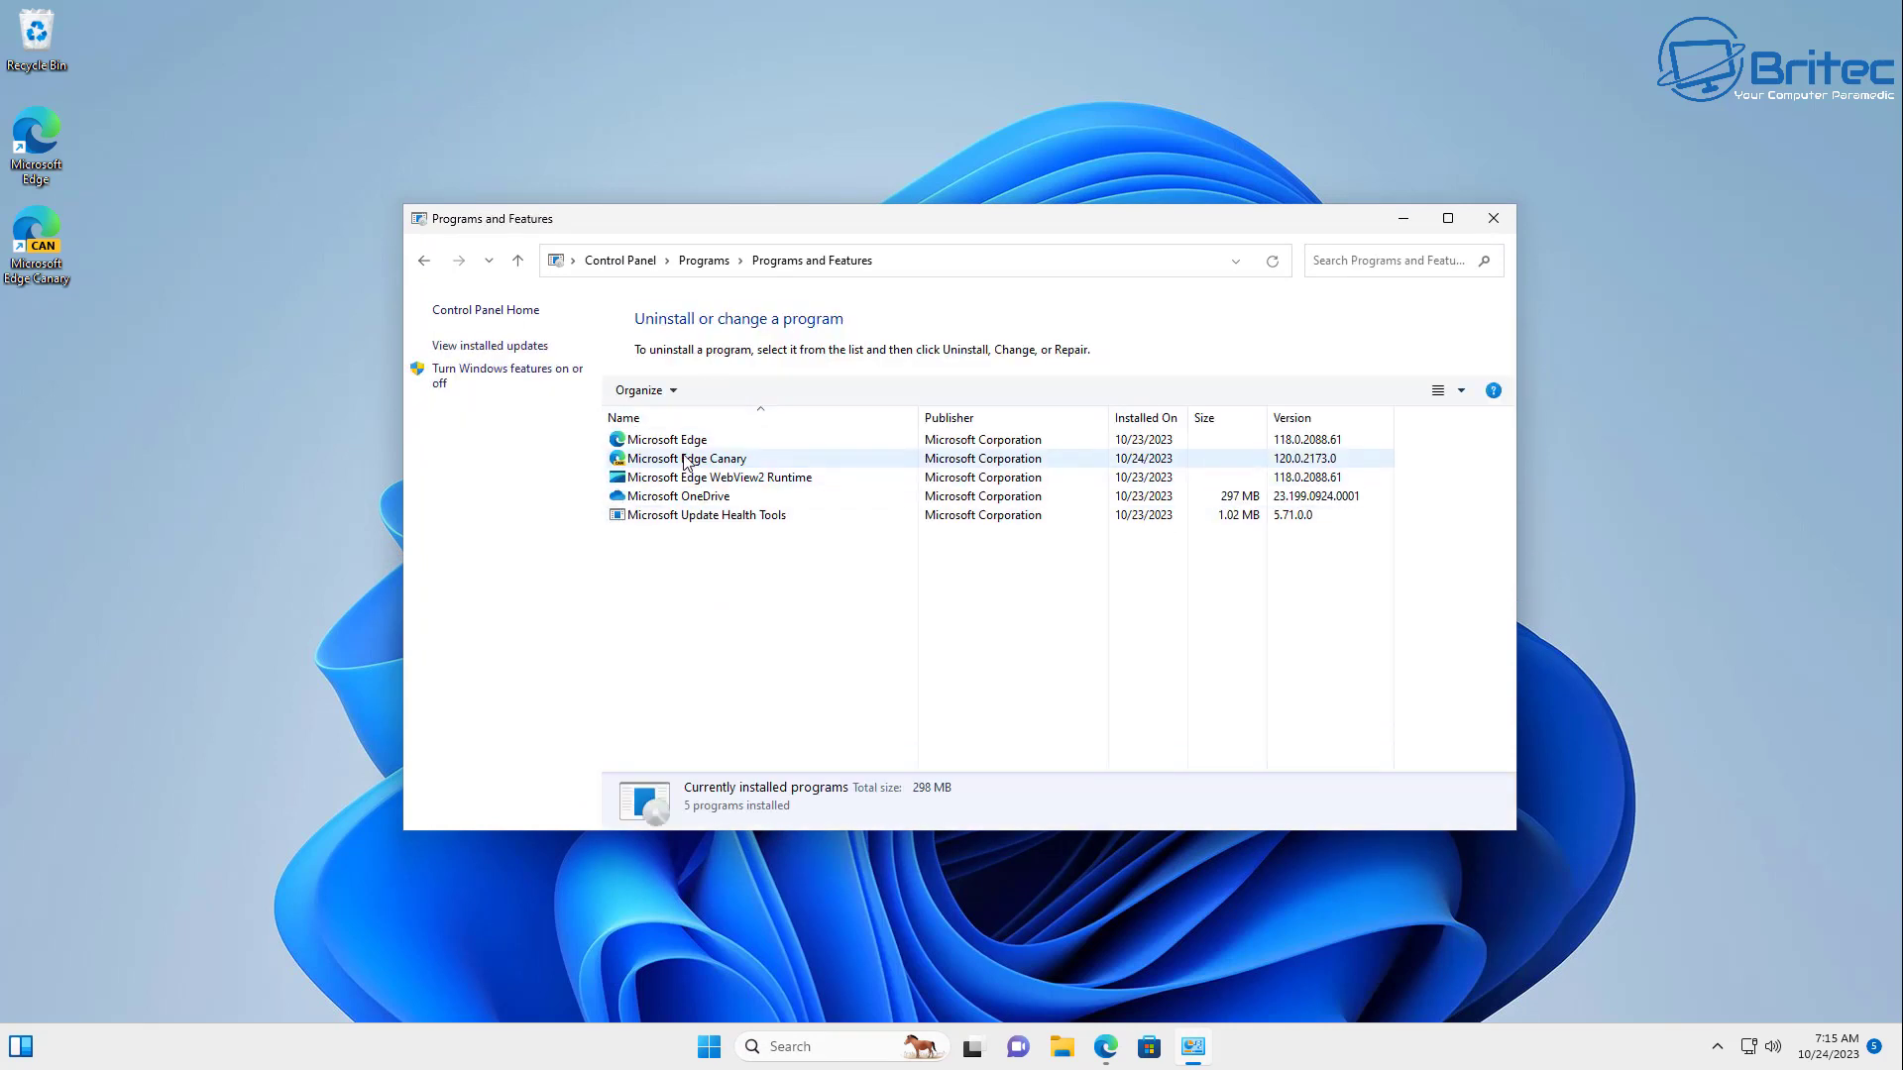
{"action": "left_click", "coordinate": [684, 458]}
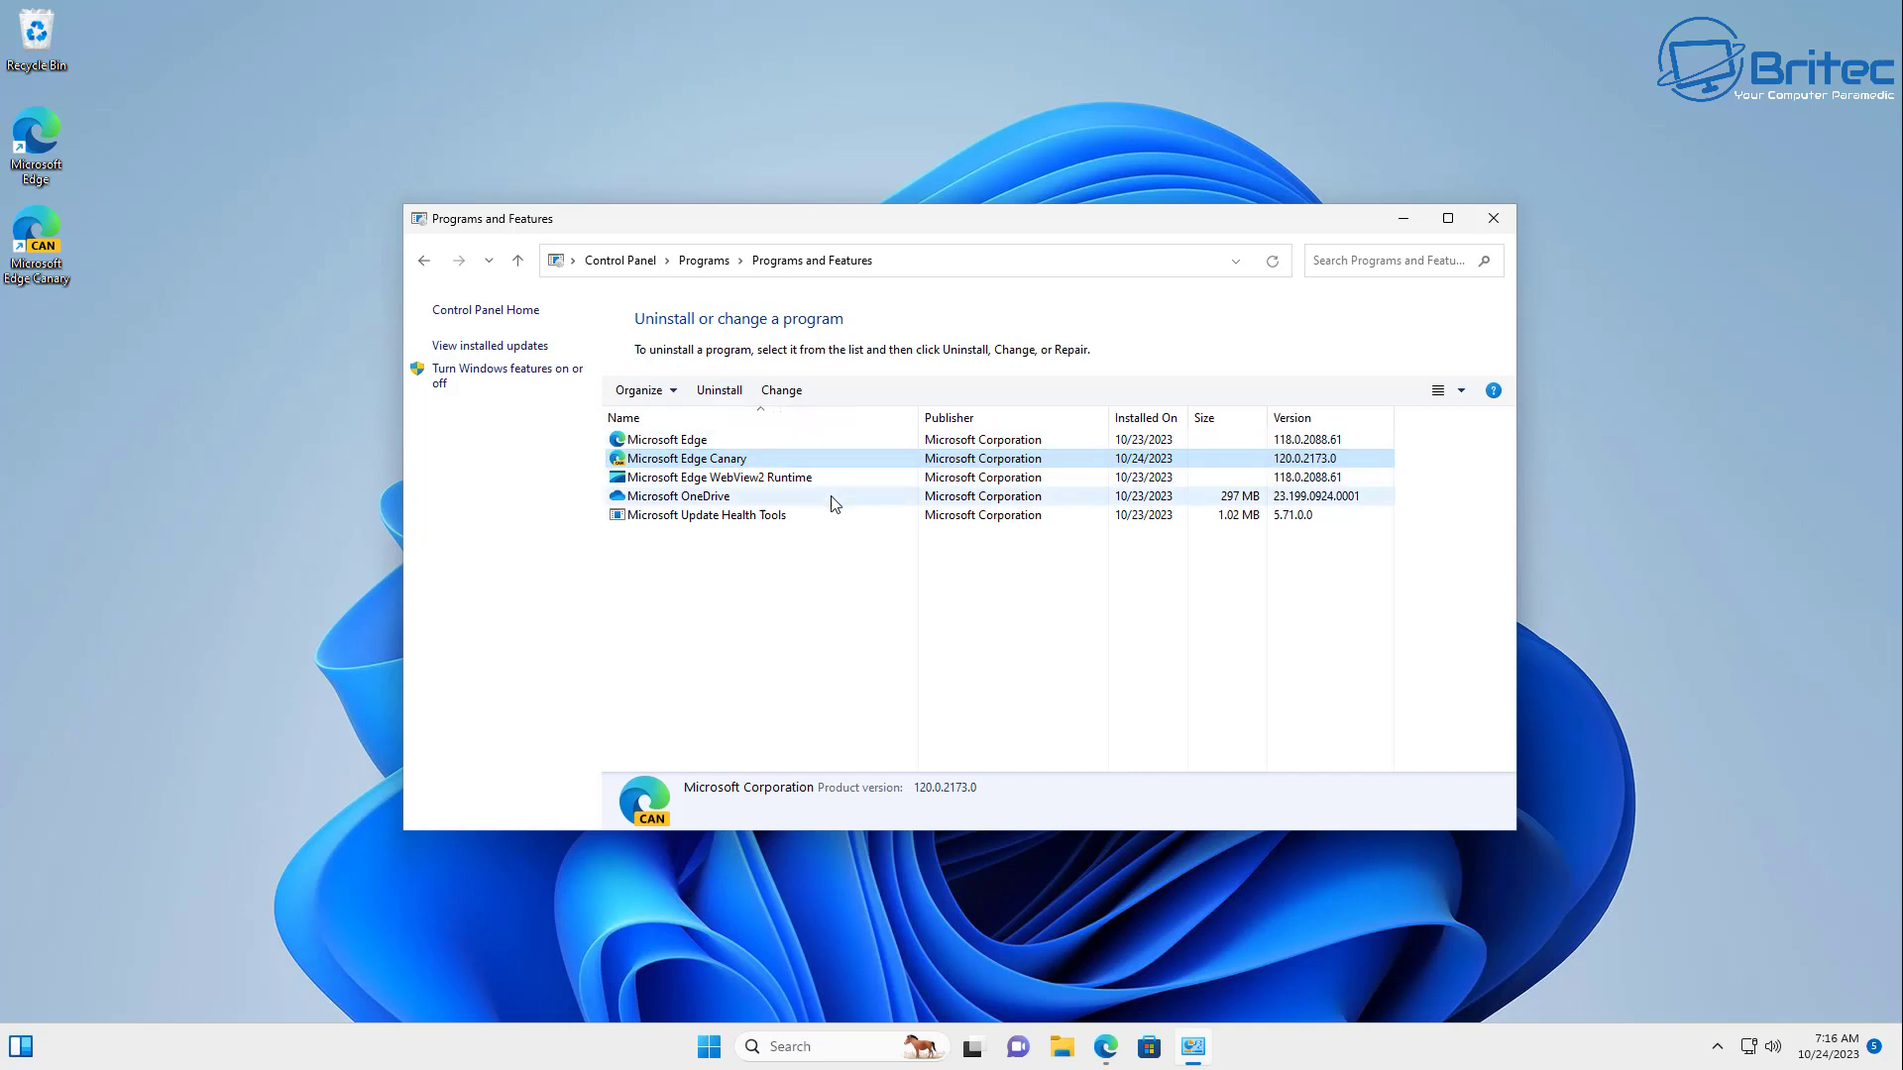
Close the Programs and Features window to return to the desktop.
{"action": "left_click", "coordinate": [1493, 220]}
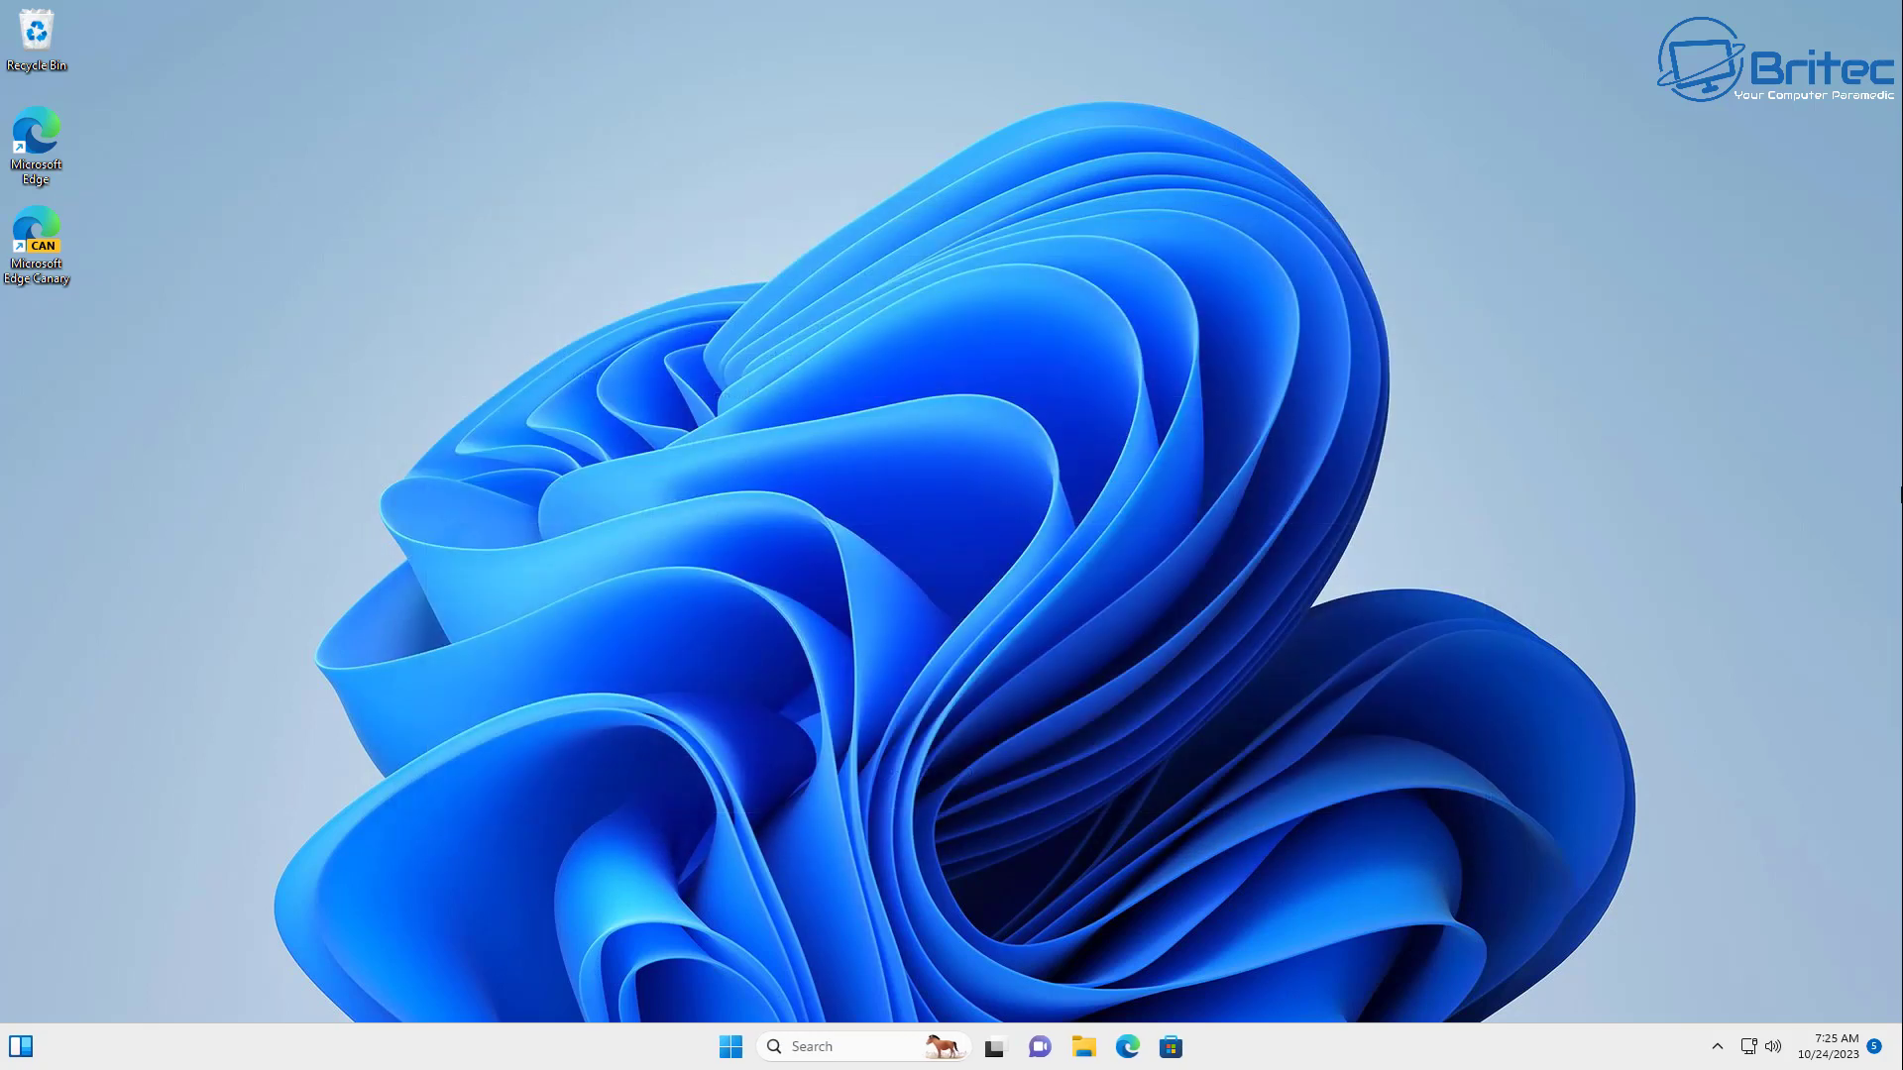